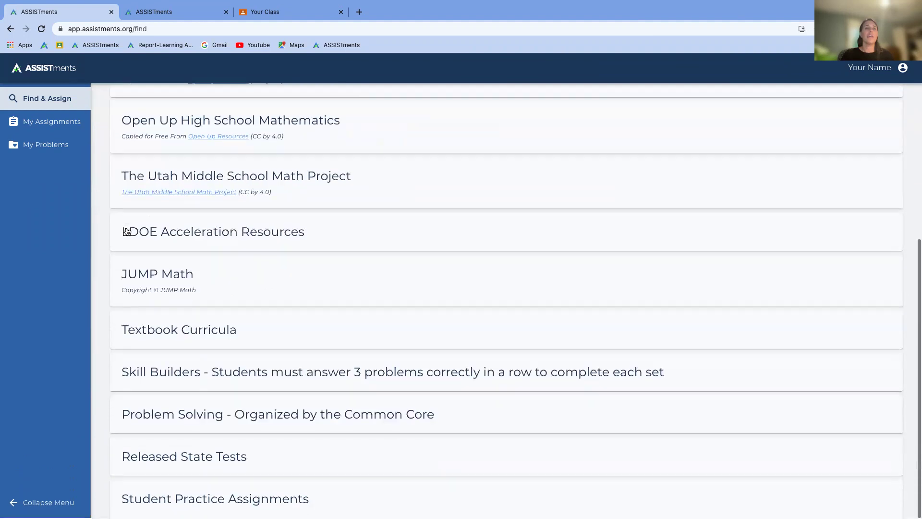
Step: Drill into JUMP Math > Grade 7 > Part 1 Quizzes & Tests > Unit 2 and open 7.1 Unit 2 Quiz (Lessons 1 to 5)
left_click(148, 277)
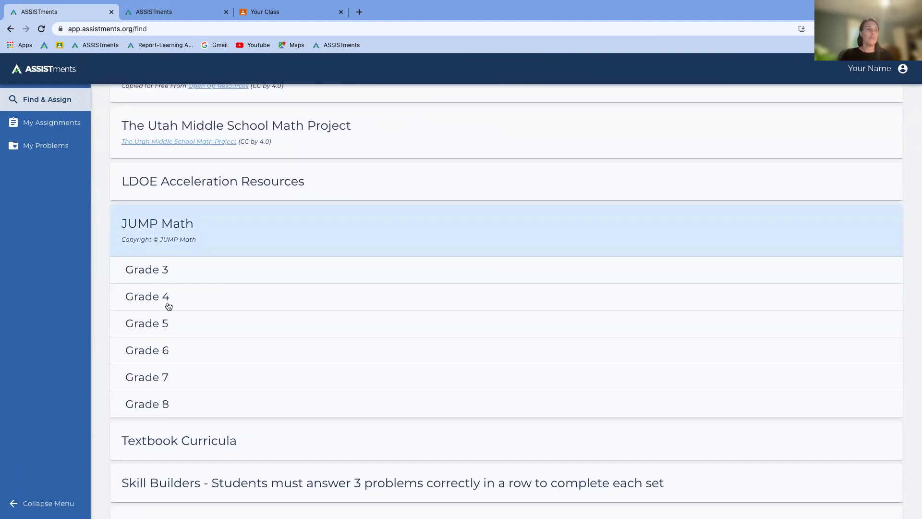
left_click(163, 376)
scroll(162, 375, "down", 3)
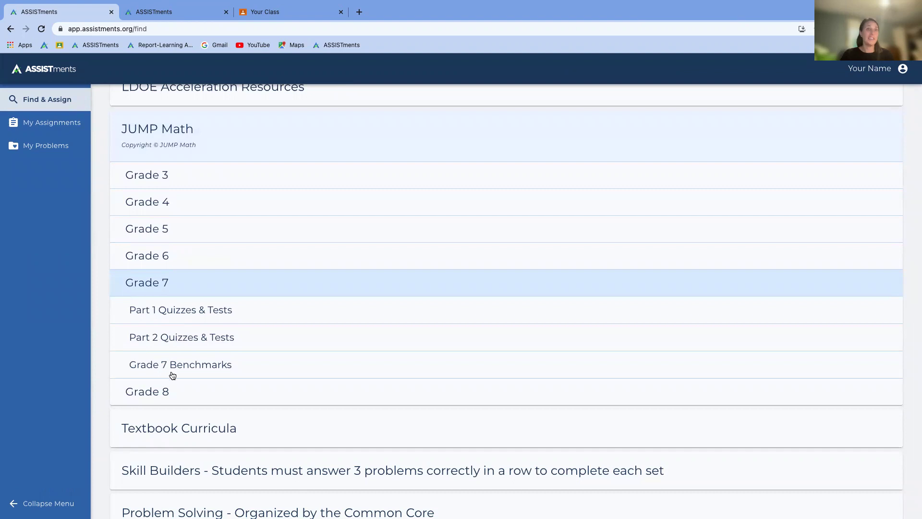
left_click(183, 314)
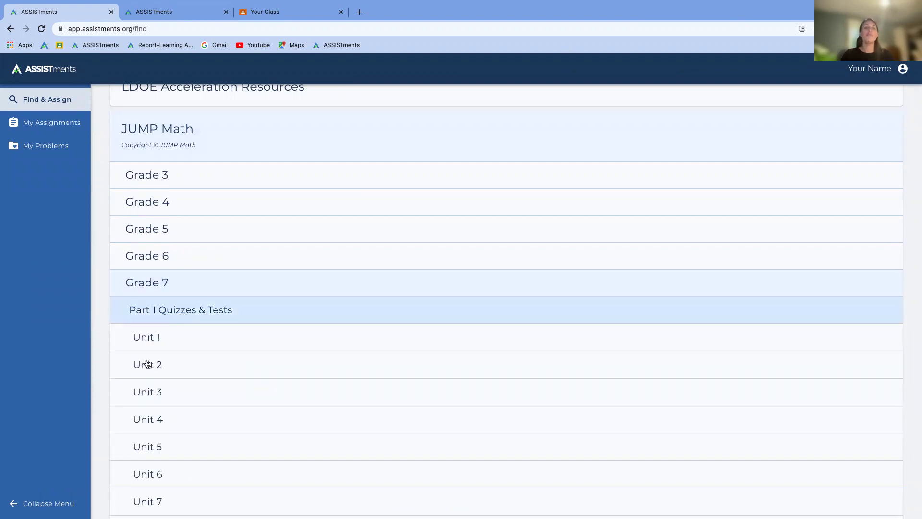
scroll(146, 364, "down", 2)
scroll(146, 364, "down", 1)
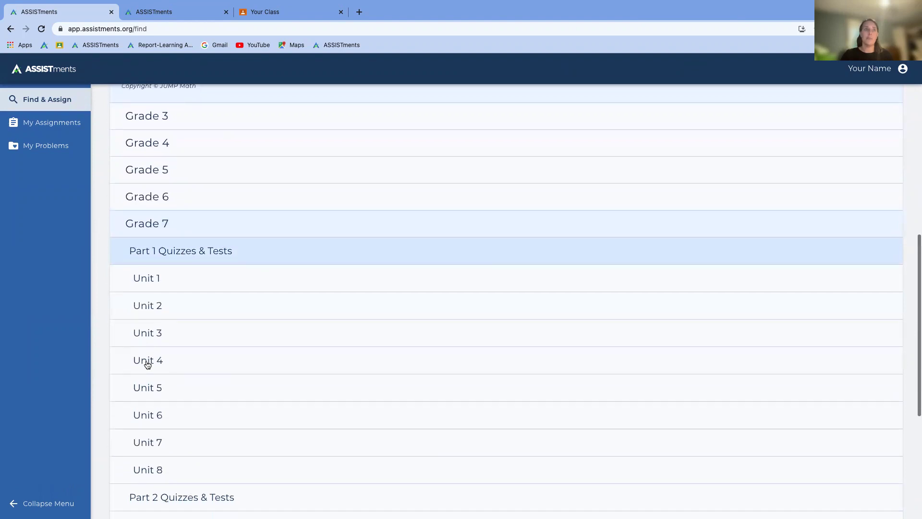
left_click(157, 312)
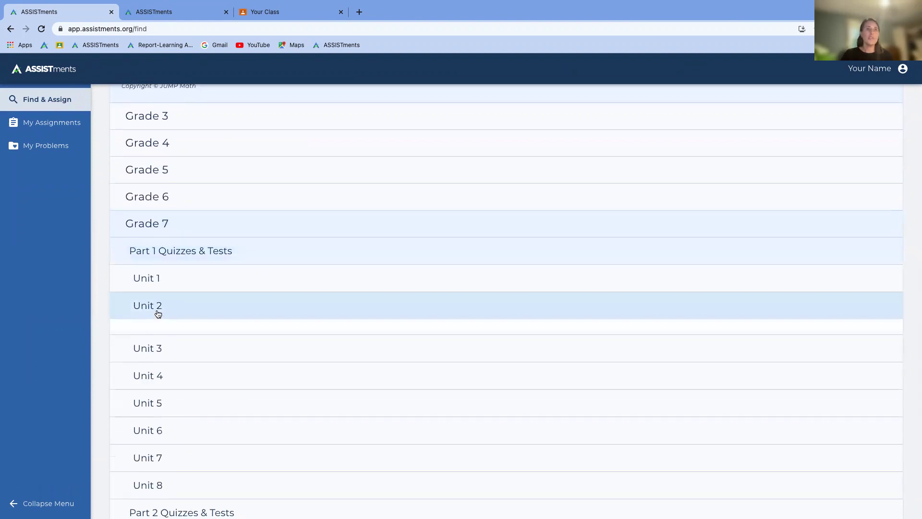
scroll(200, 361, "down", 2)
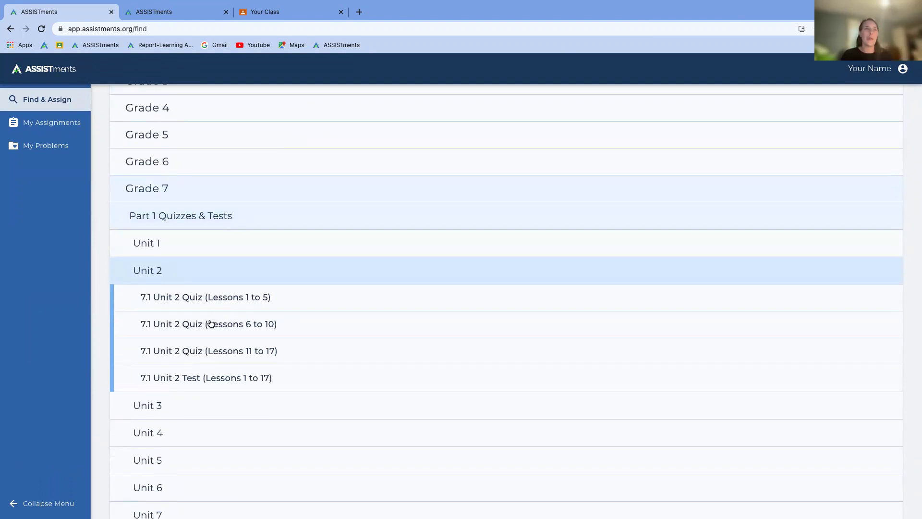
left_click(239, 298)
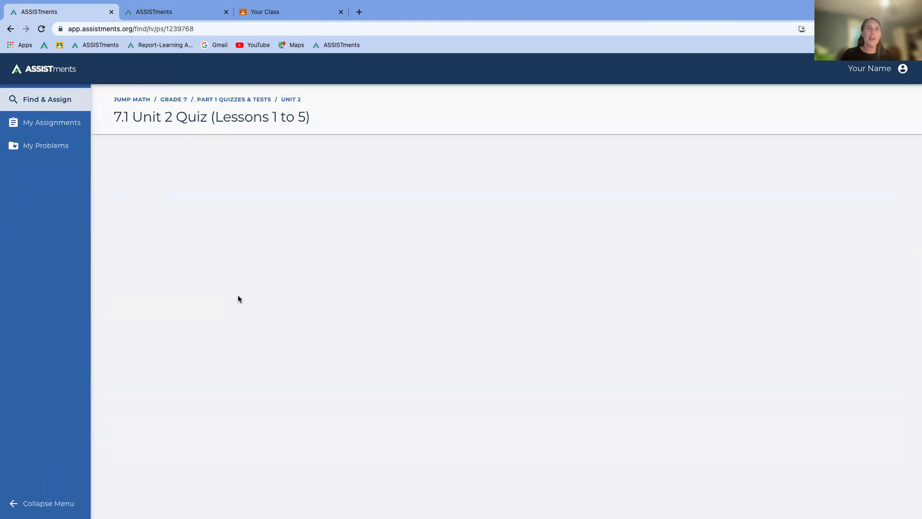
Step: Clear Select all and tick only problems PRABQQJJ, PRABQQJM and PRABQQJN
scroll(238, 295, "down", 15)
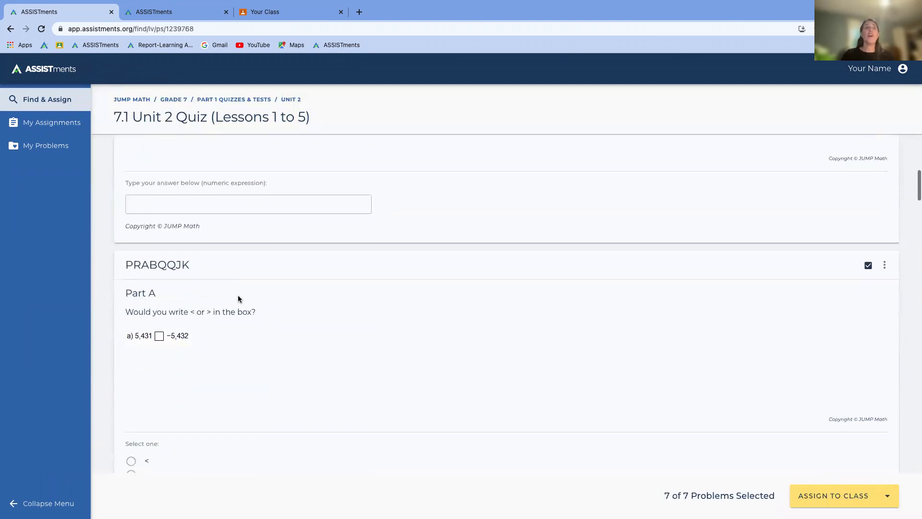
scroll(238, 299, "down", 15)
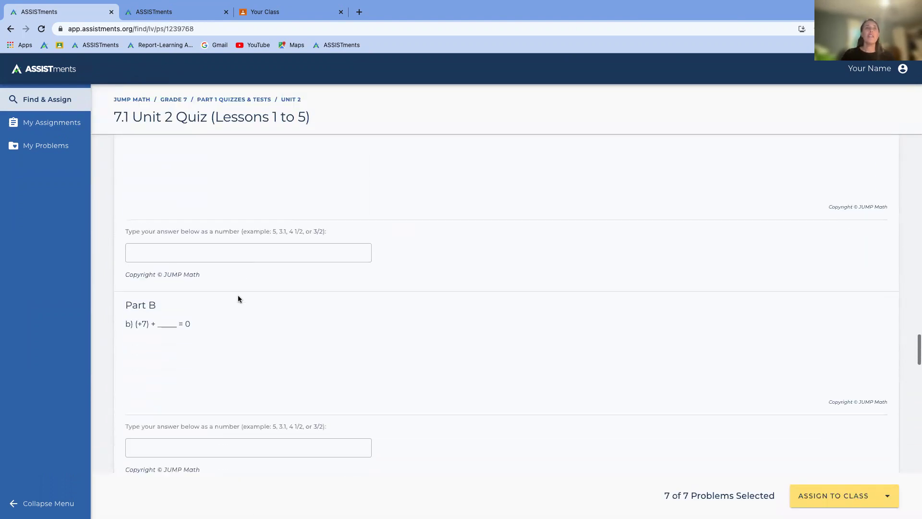
scroll(238, 299, "up", 15)
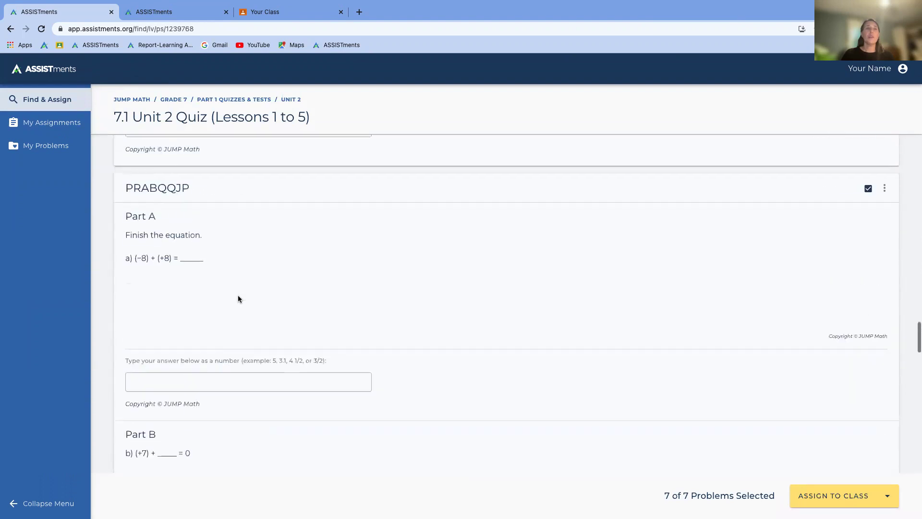
scroll(238, 294, "up", 15)
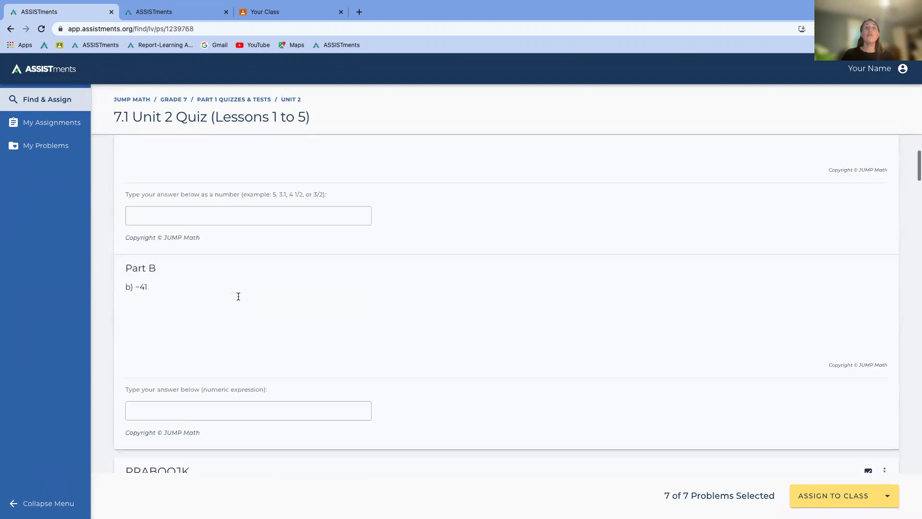
left_click(868, 155)
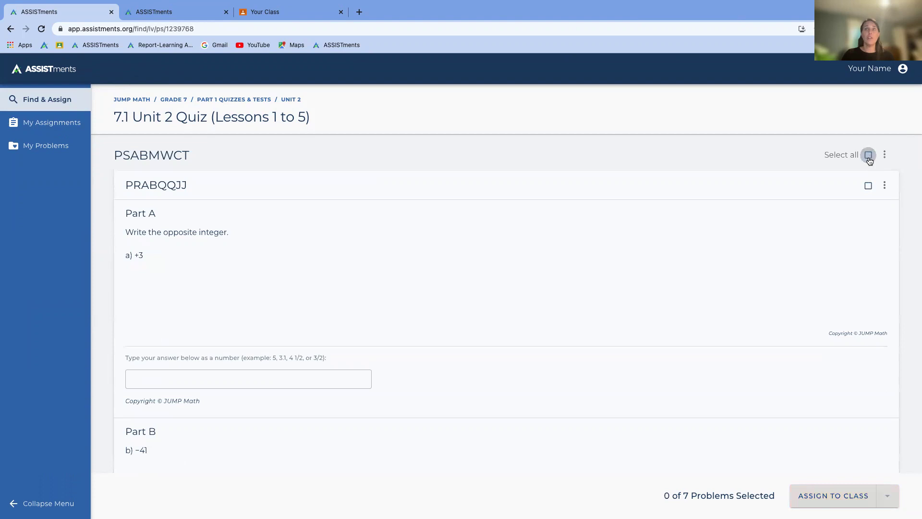
left_click(868, 186)
scroll(867, 187, "down", 7)
scroll(867, 187, "down", 10)
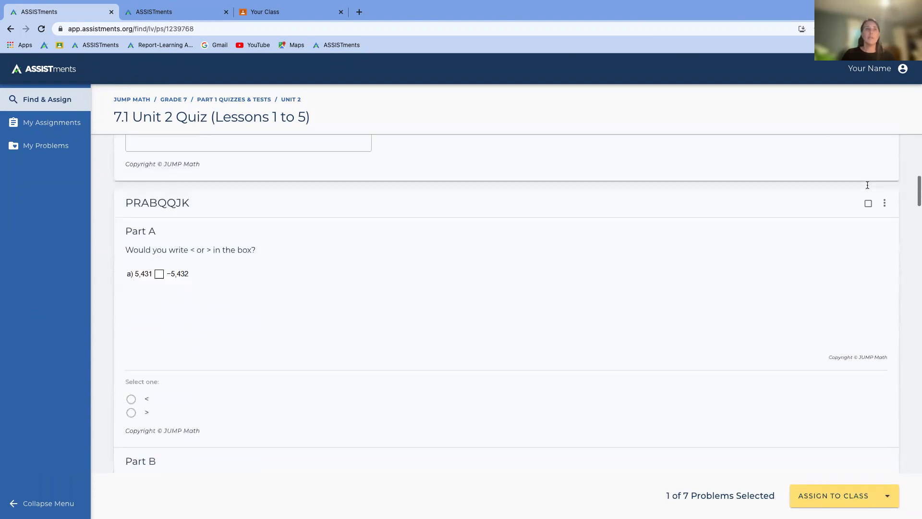
scroll(868, 187, "down", 6)
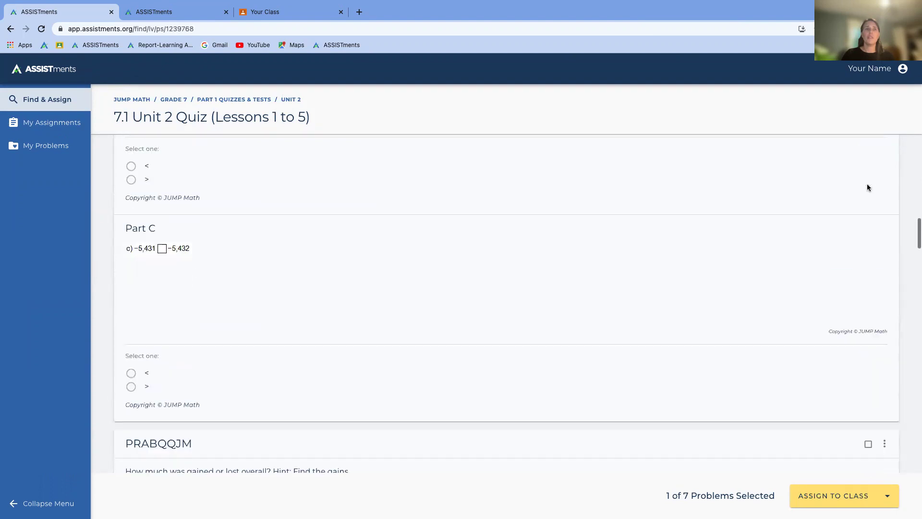
left_click(869, 247)
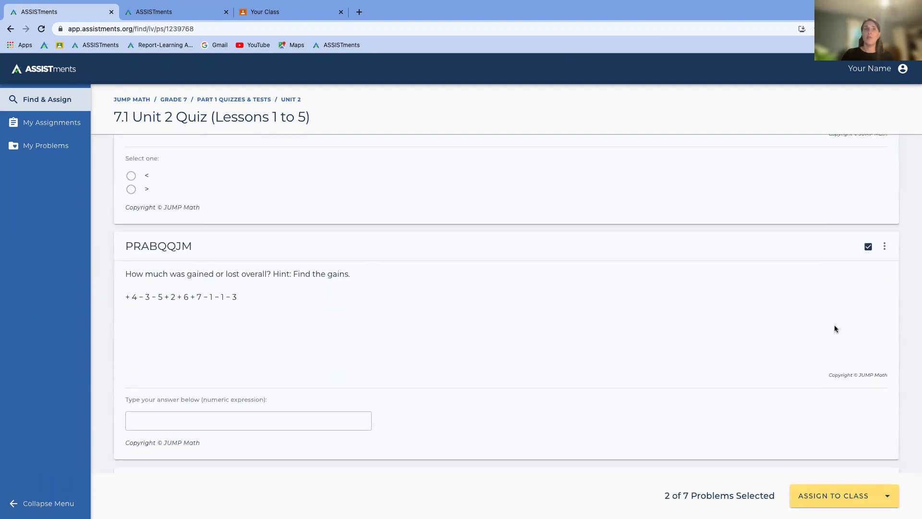
scroll(835, 325, "down", 4)
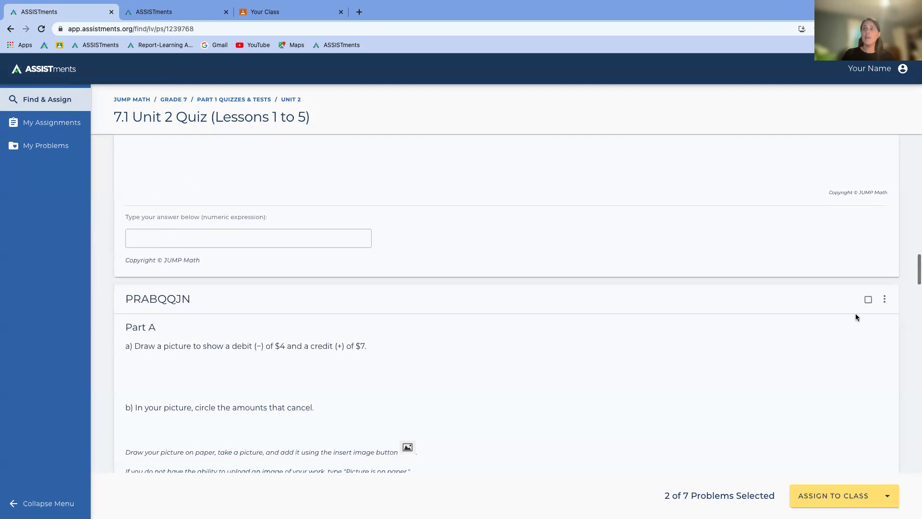
left_click(867, 299)
Step: Open the save and assign menu and choose to save the selection to a problem set
scroll(483, 320, "up", 2)
scroll(480, 318, "up", 6)
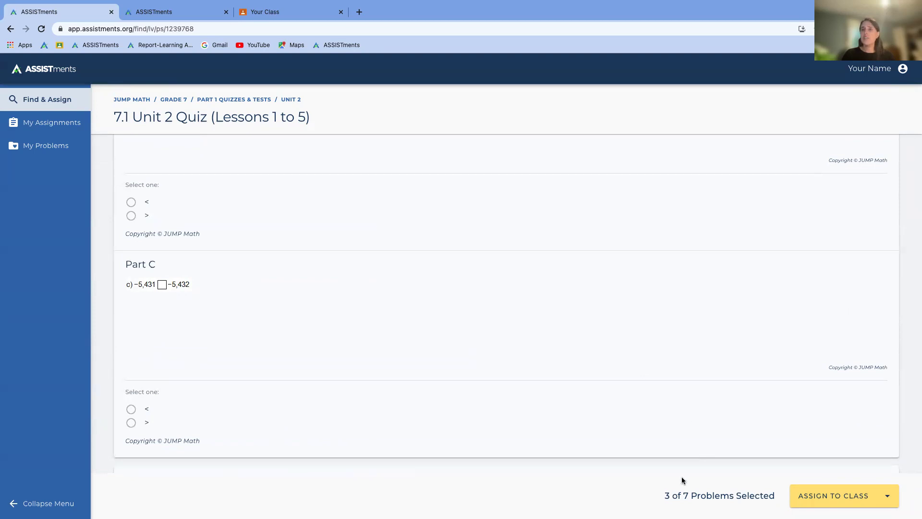
scroll(797, 327, "down", 1)
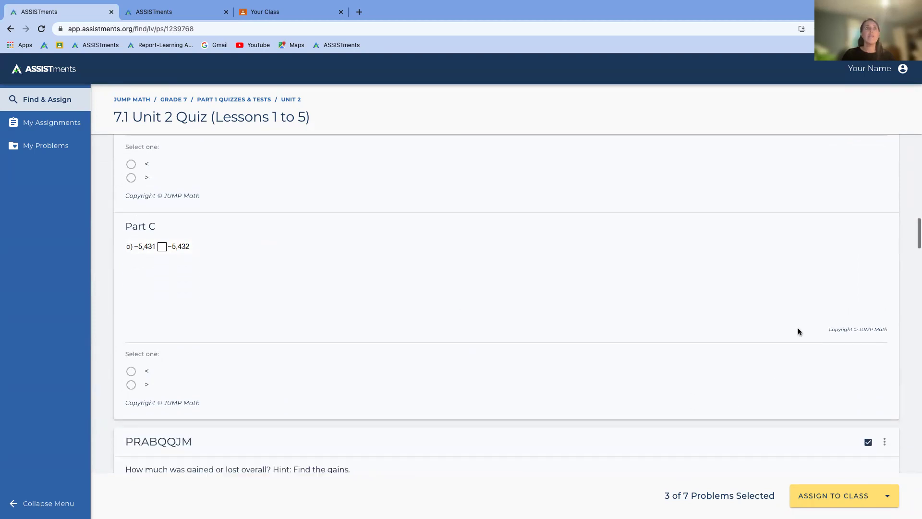
left_click(889, 495)
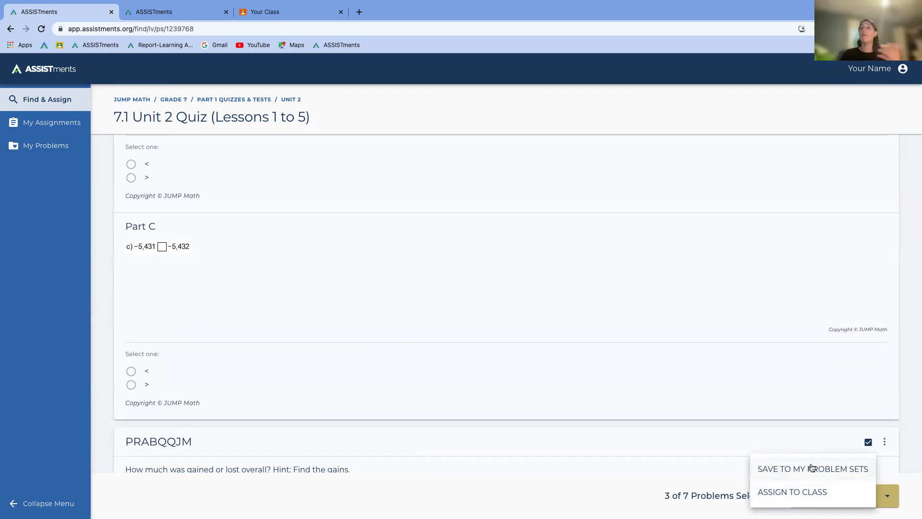
left_click(776, 471)
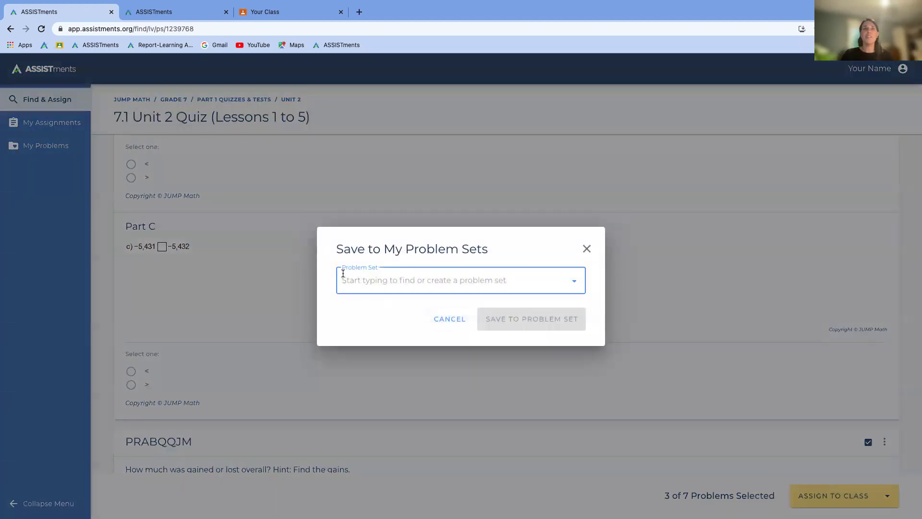
Step: Create a new problem set 'JUMP Quiz for Monday', save the three problems into it, and dismiss the confirmation
left_click(360, 280)
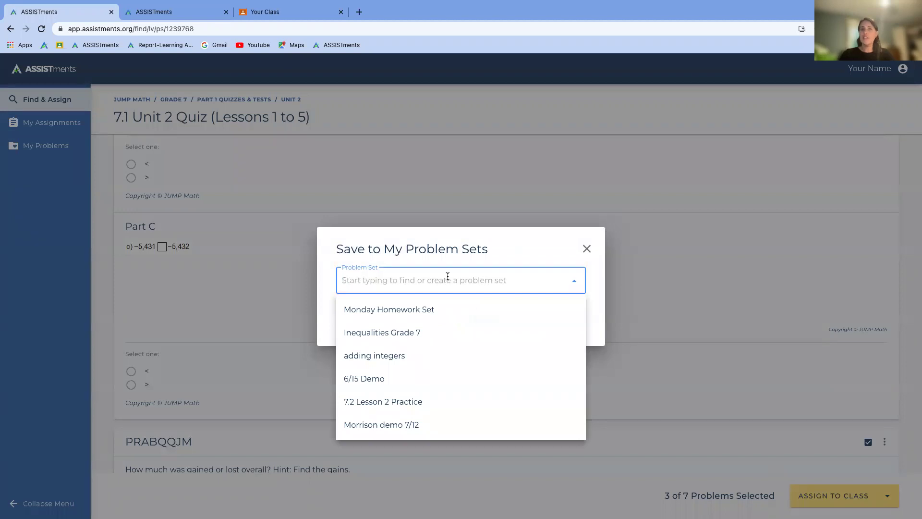
type("JUMP Quiz")
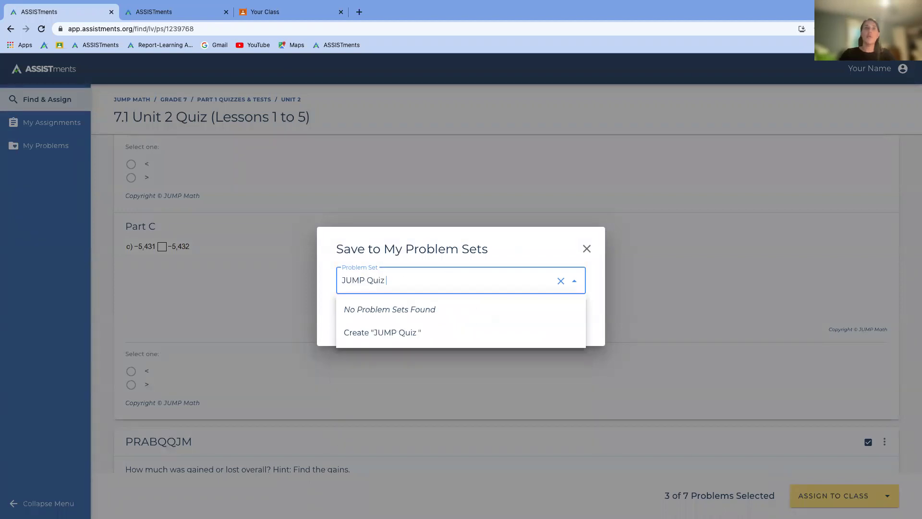
type(" for Monda")
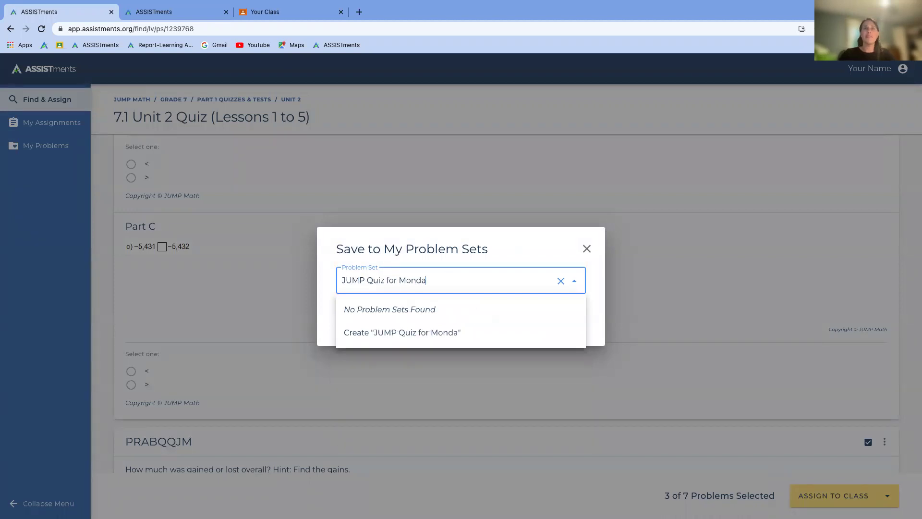
type("y")
left_click(504, 332)
left_click(530, 317)
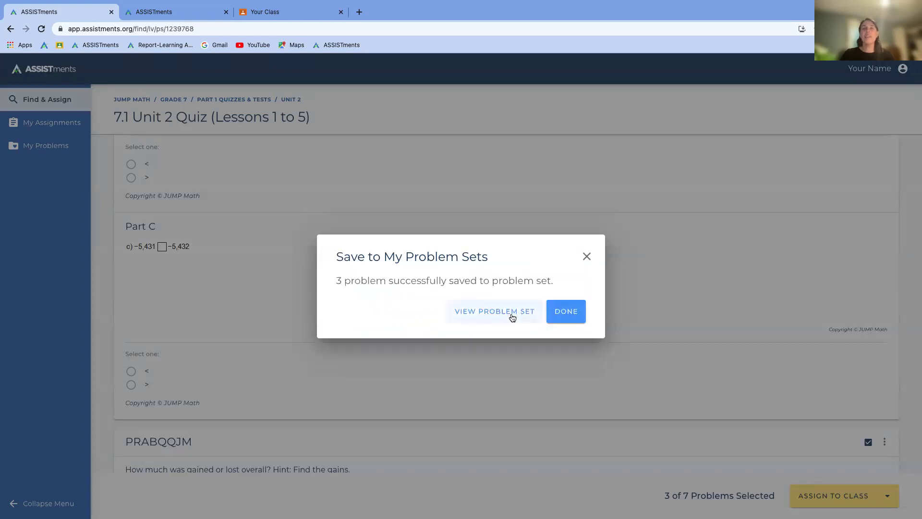
left_click(587, 258)
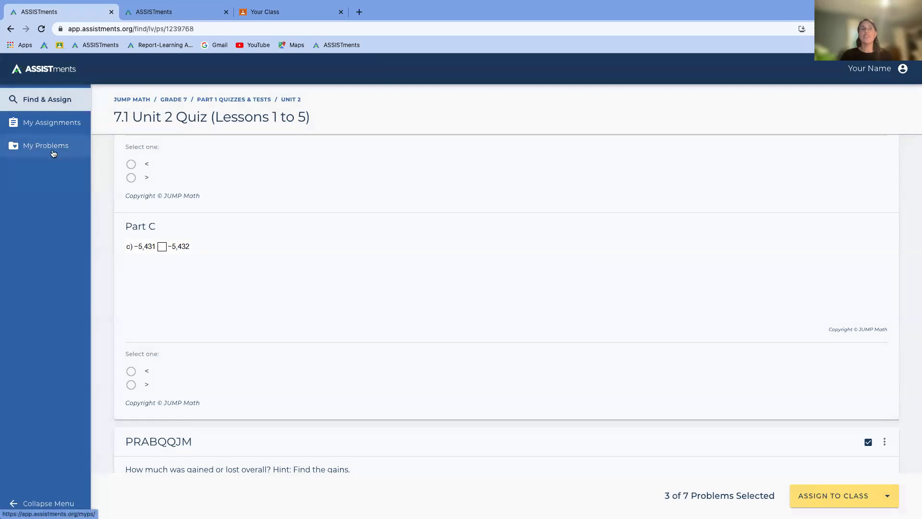
Step: Start assigning to a class and name the assignment '7.1 Unit 2 Quiz (Lessons 1 to 5) - 9/28'
left_click(888, 497)
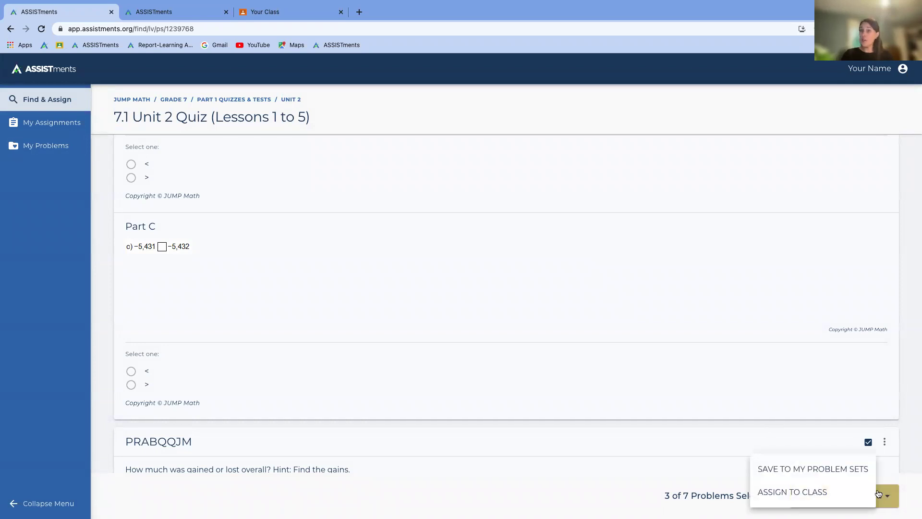
left_click(796, 492)
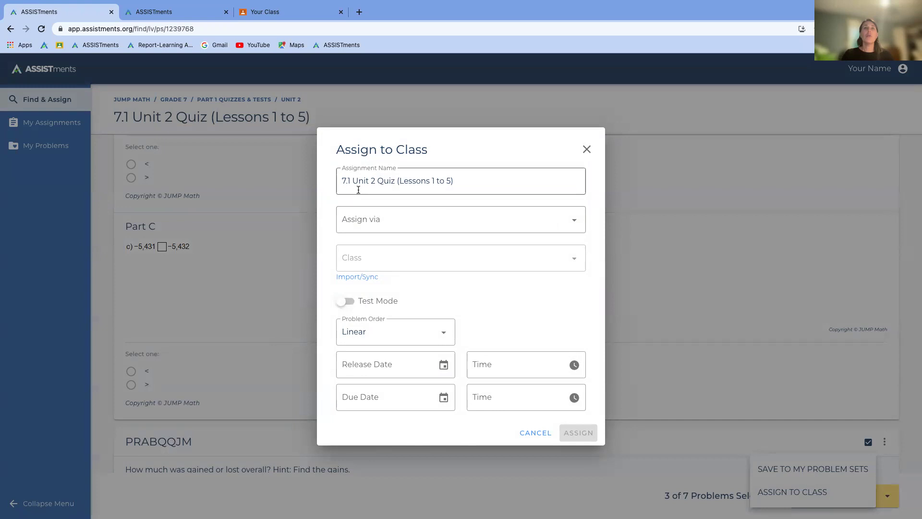
left_click(489, 179)
key("ctrl+a")
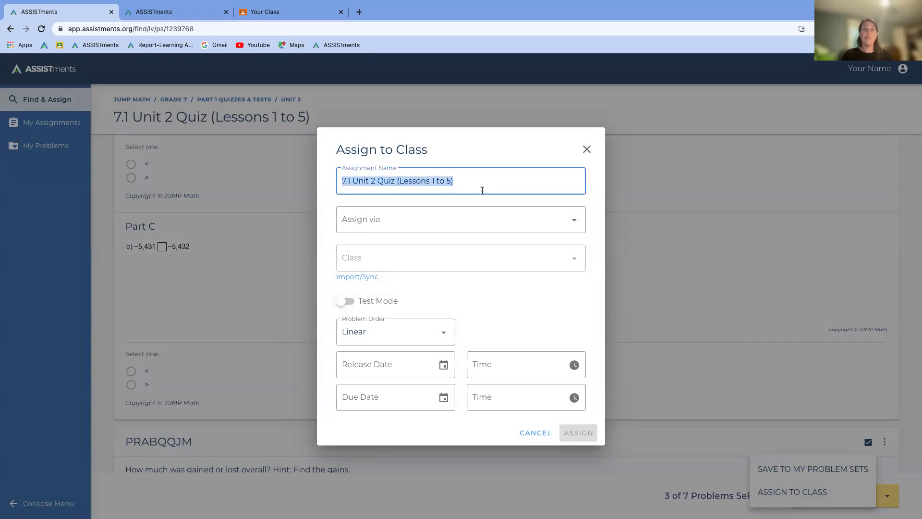
left_click(480, 182)
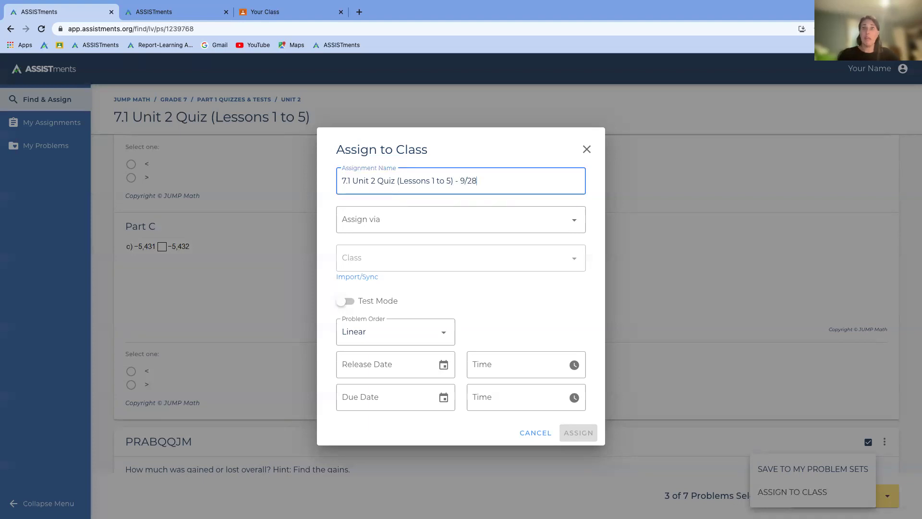
Step: Set Assign via to Google Classroom and bring up the Import/Sync Classes options
left_click(418, 219)
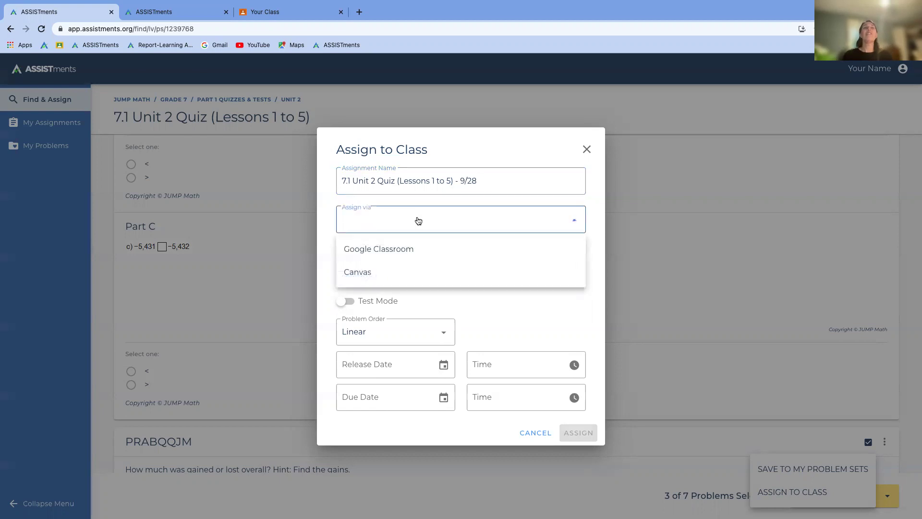
left_click(382, 250)
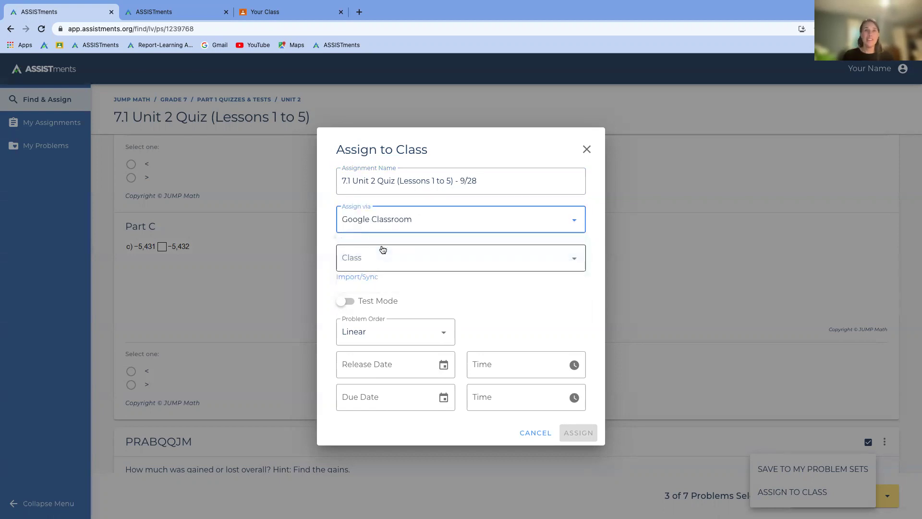
left_click(348, 279)
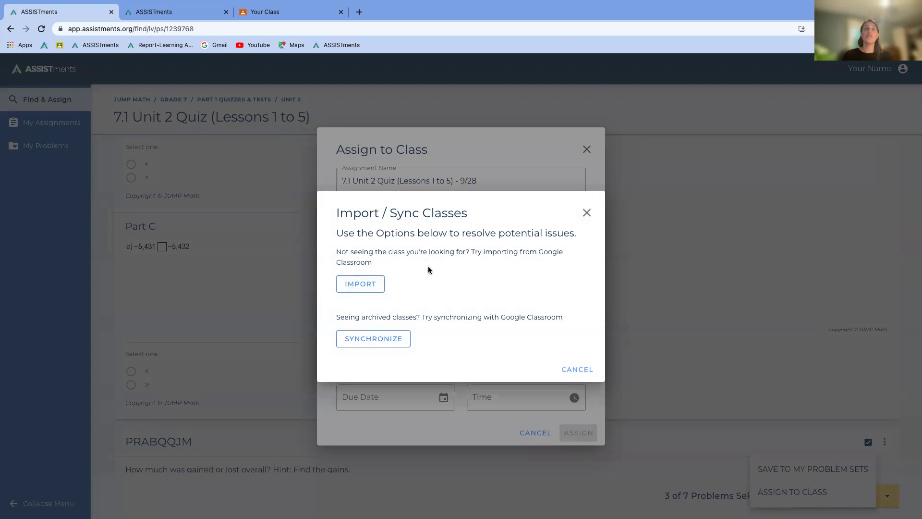
Step: Dismiss the import dialogs and choose Your Class as the recipient class
left_click(378, 279)
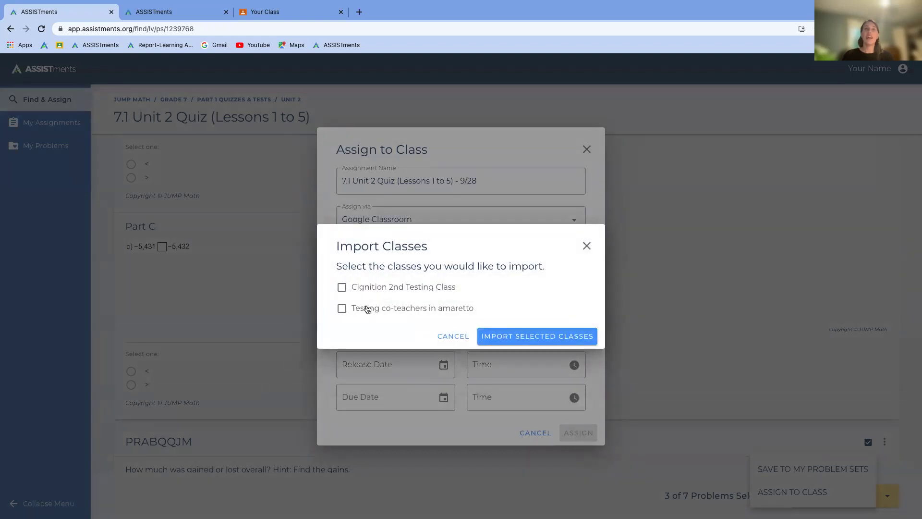
left_click(586, 247)
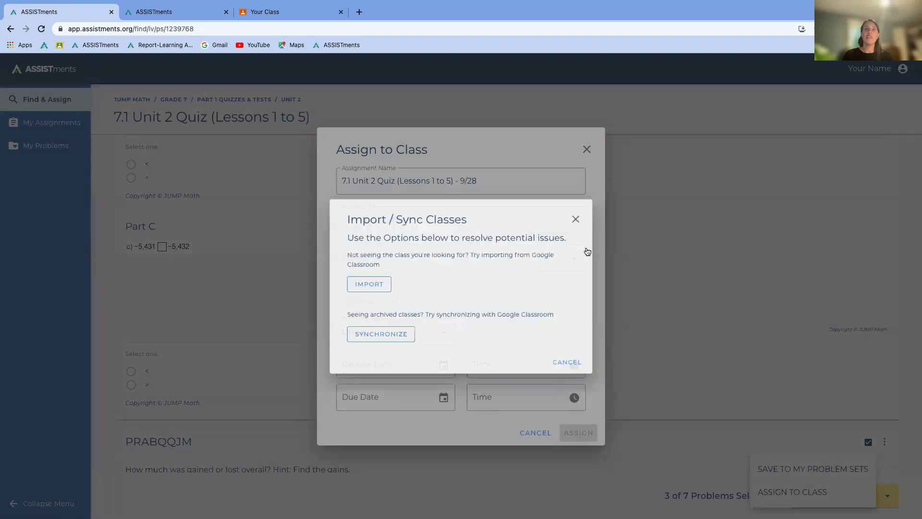
left_click(586, 213)
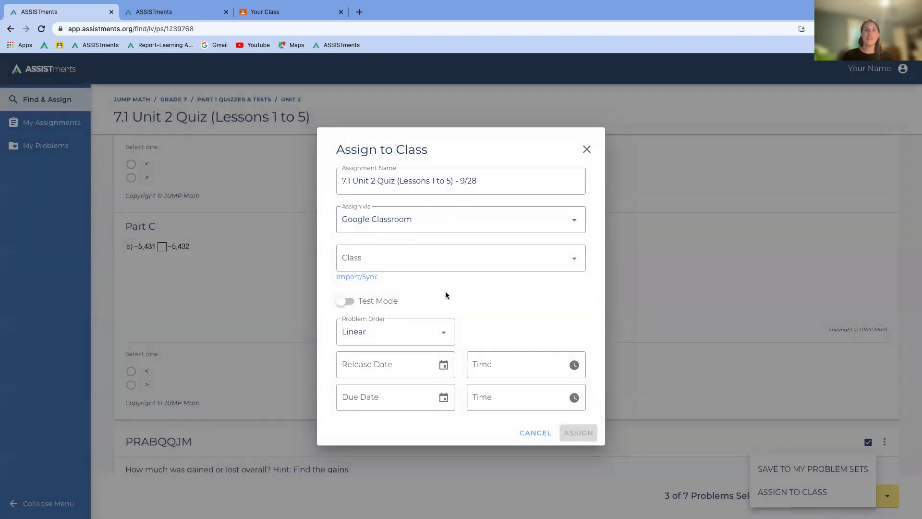
left_click(392, 256)
left_click(350, 311)
scroll(344, 385, "down", 3)
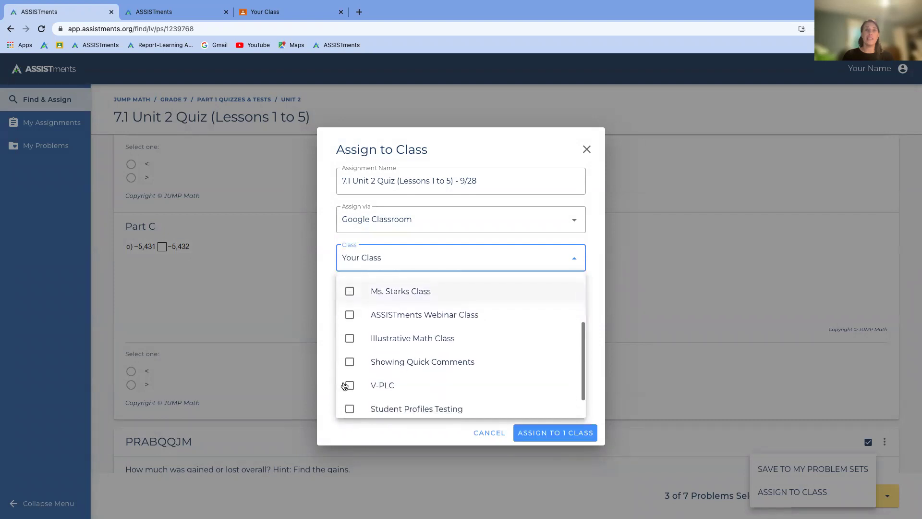
scroll(365, 369, "up", 3)
left_click(588, 263)
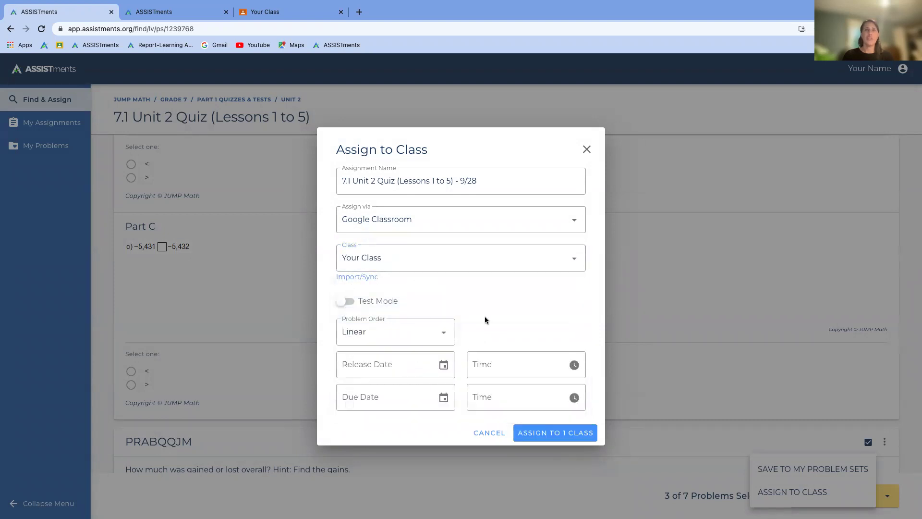
left_click(348, 301)
Step: Keep problem order Linear, assign to 1 class, and close the success message
left_click(443, 334)
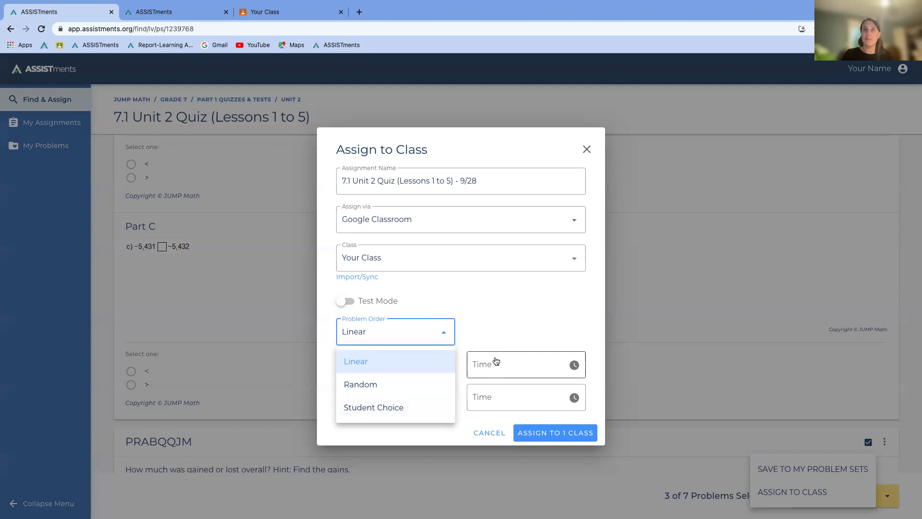
left_click(353, 367)
left_click(514, 319)
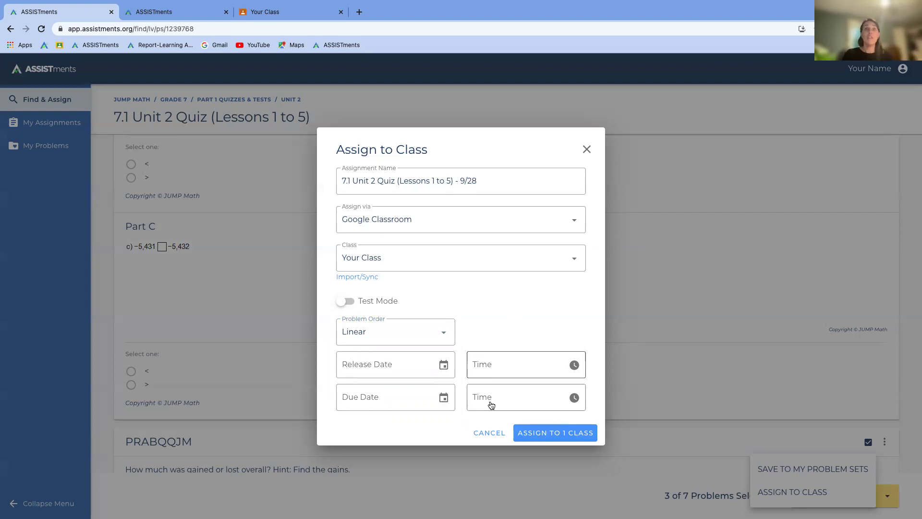
left_click(550, 434)
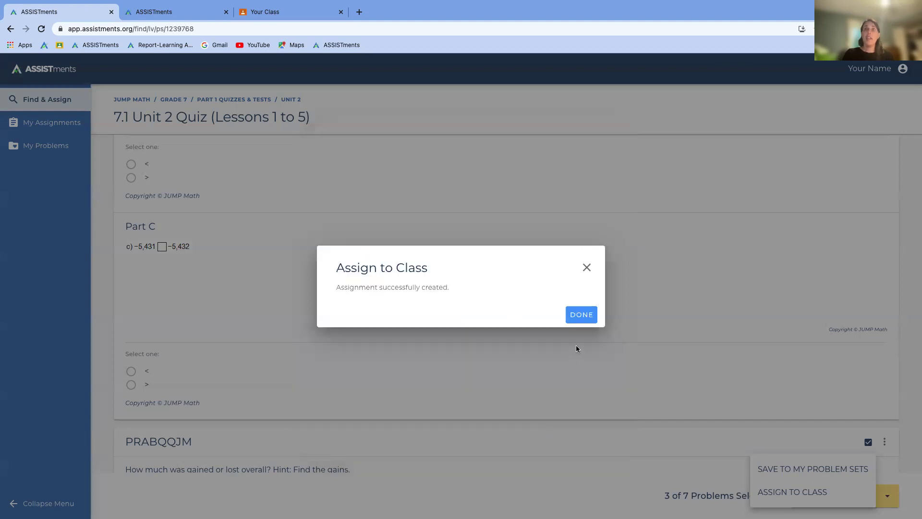
left_click(579, 314)
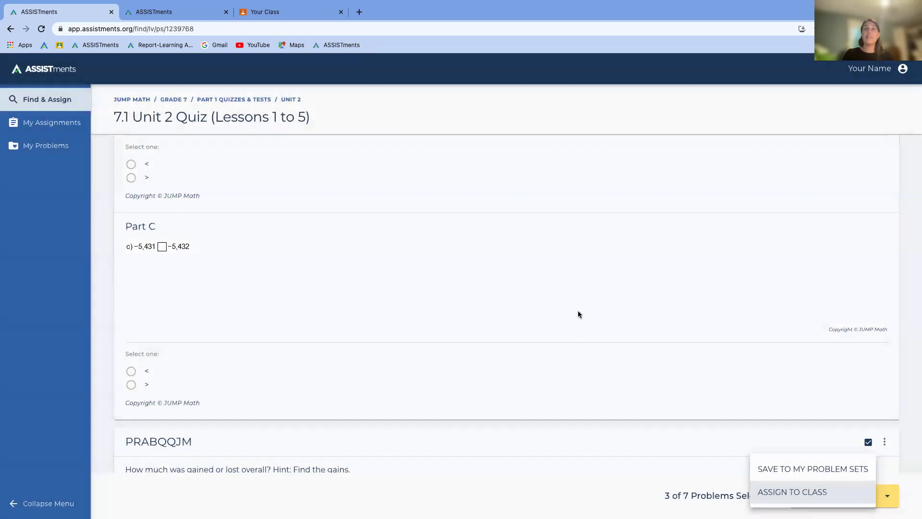
Step: Open My Assignments in ASSISTments, then switch to Google Classroom and reload it
left_click(46, 129)
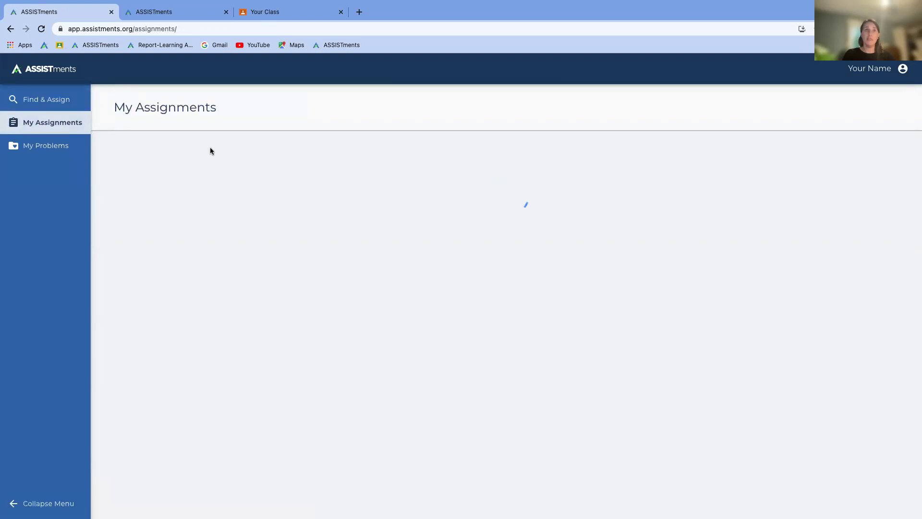
left_click(287, 13)
left_click(423, 29)
key("Return")
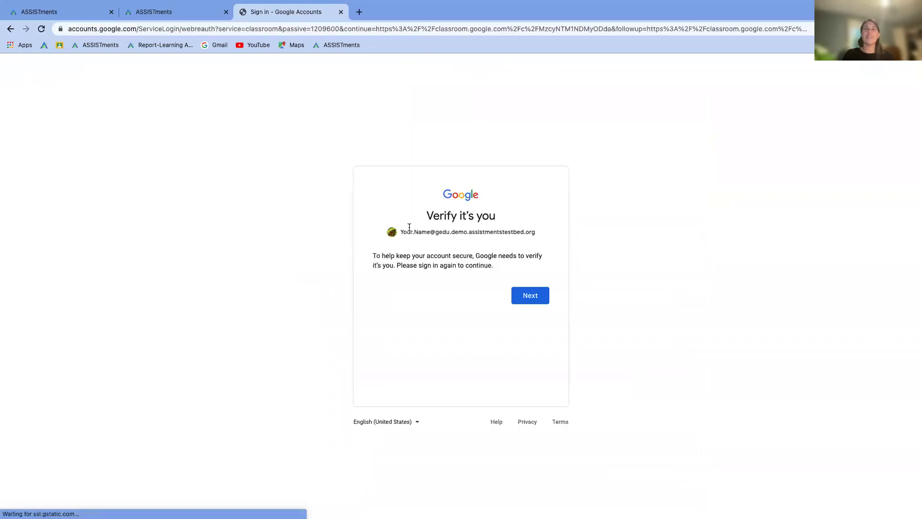
Step: Sign back in to the Google account, confirm the quiz under Classwork, and return to ASSISTments
left_click(526, 295)
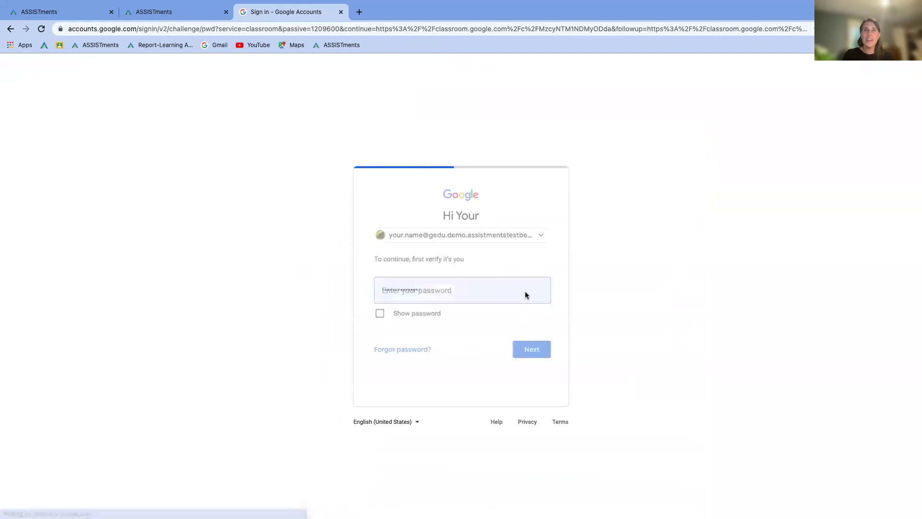
left_click(529, 348)
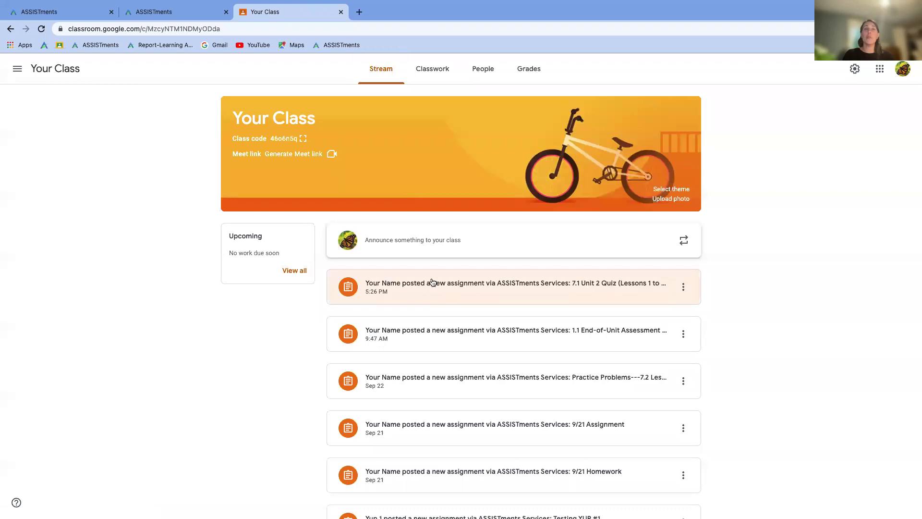
left_click(434, 69)
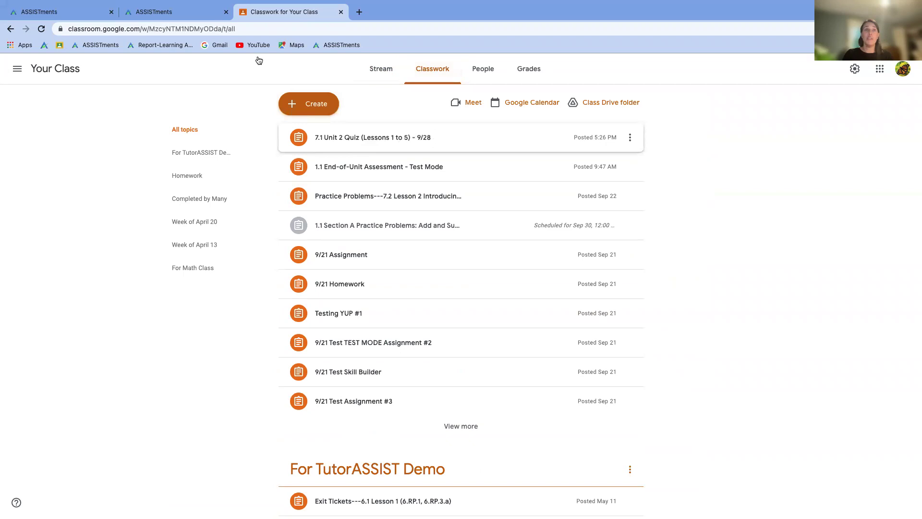
left_click(66, 13)
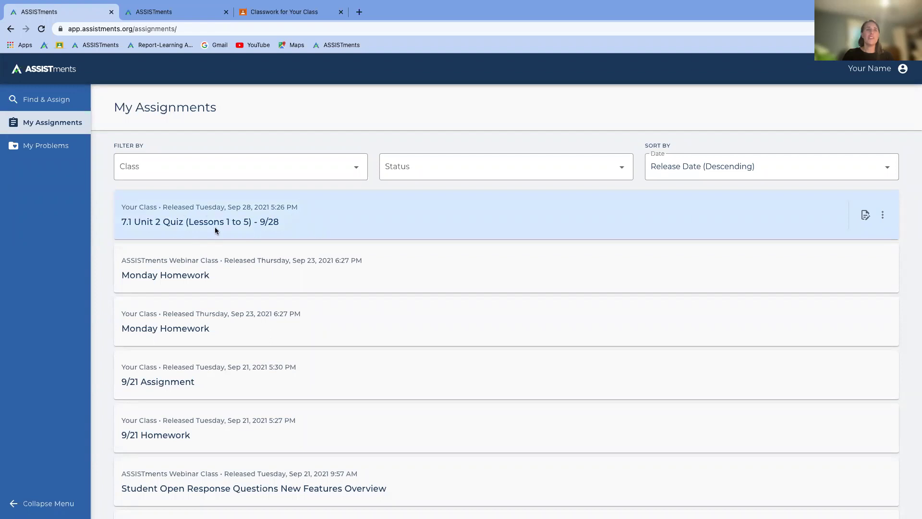
Step: Check the Class, Status and Sort By filters, leaving the list unfiltered and sorted by release date
left_click(359, 170)
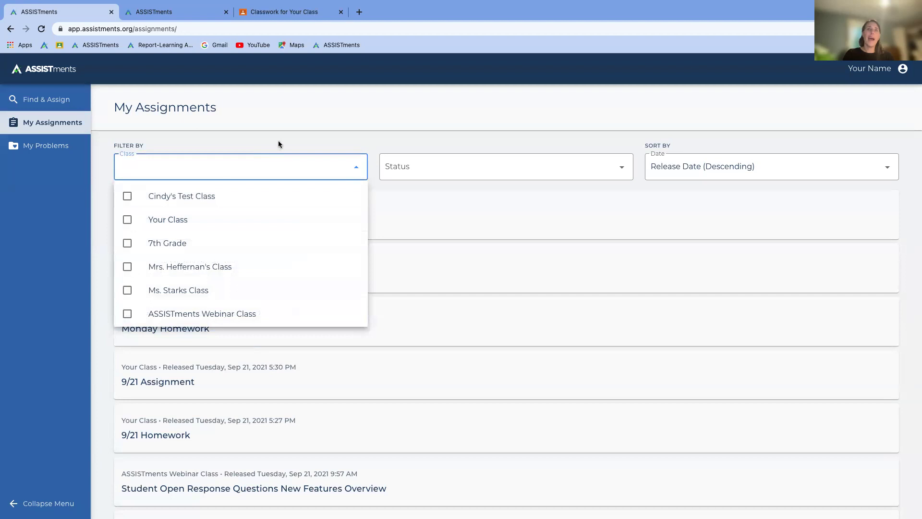
left_click(278, 144)
left_click(610, 170)
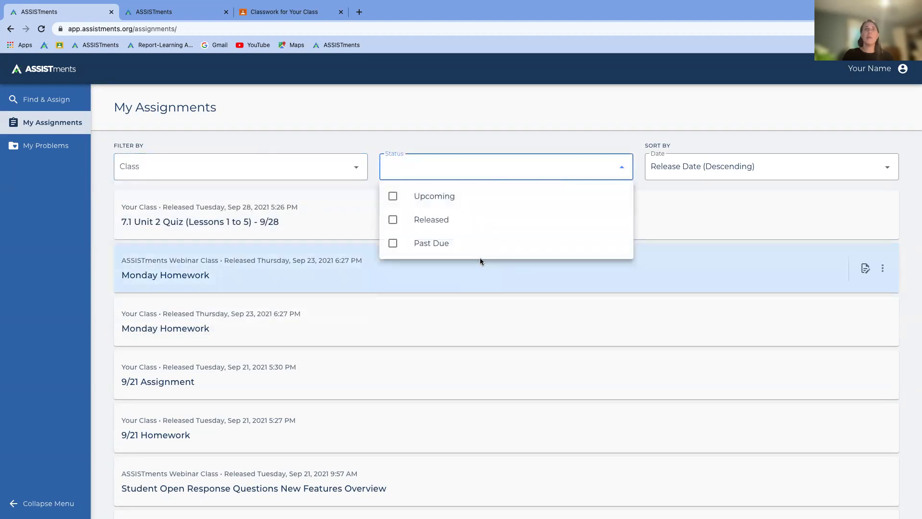
left_click(509, 134)
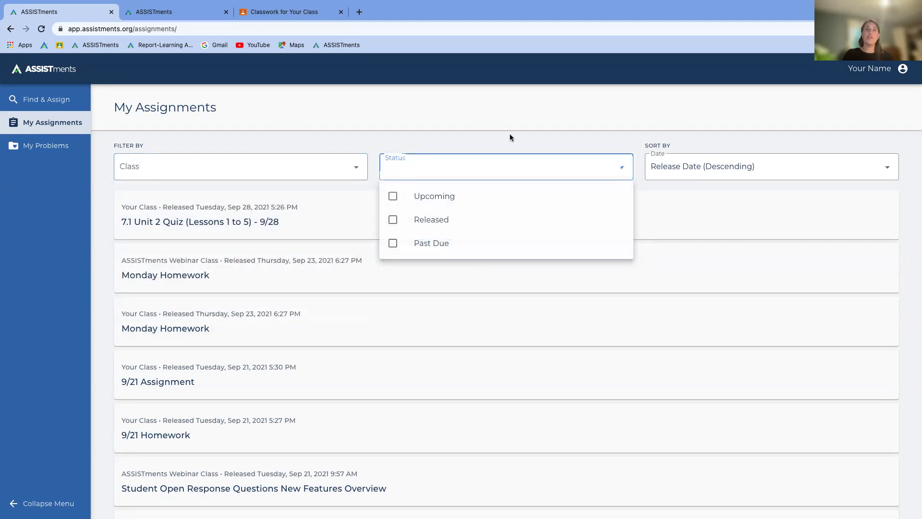
left_click(779, 175)
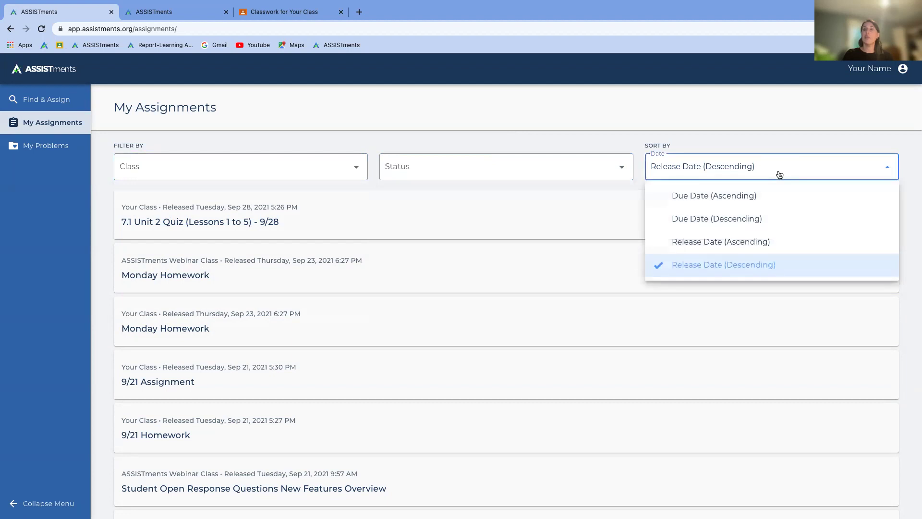
left_click(728, 135)
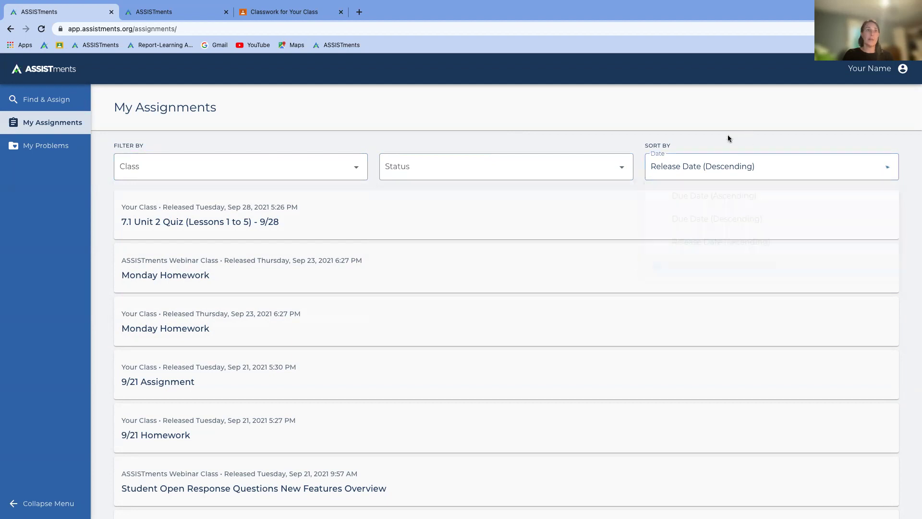
Step: Go to Find & Assign and reload the page
left_click(49, 105)
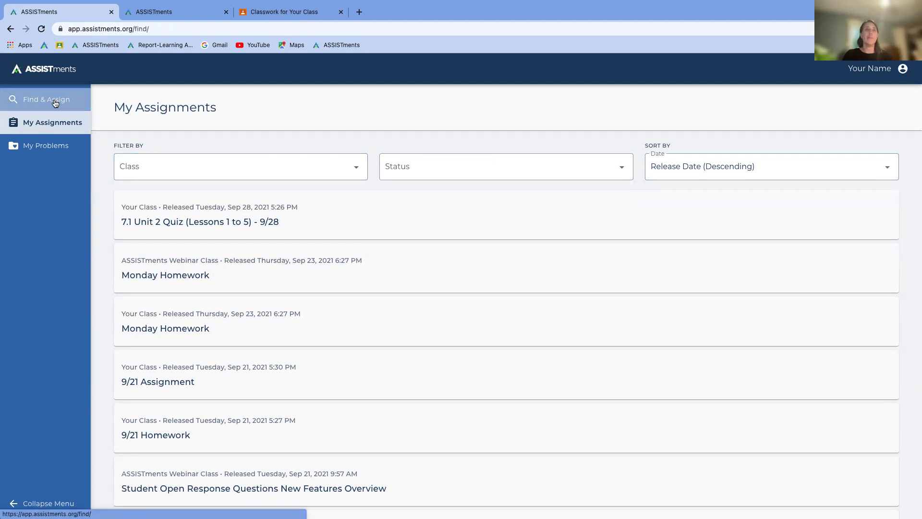
left_click(127, 29)
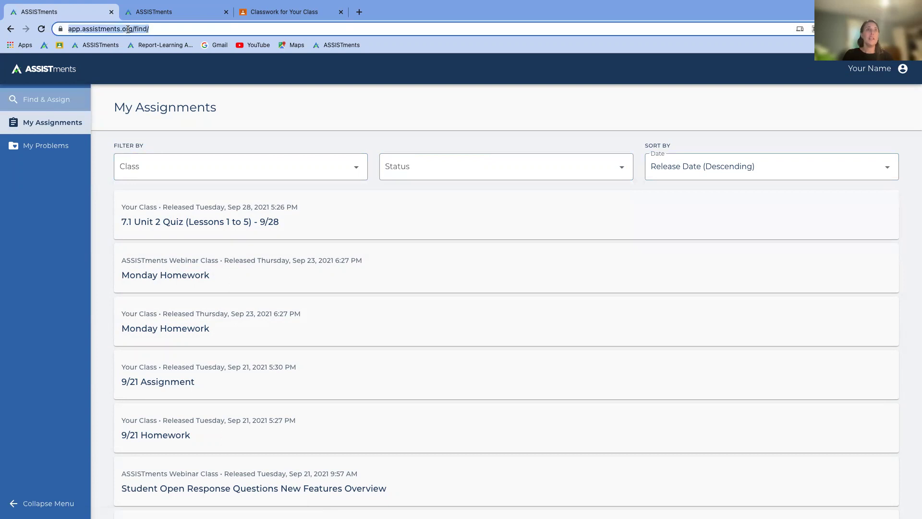
key("Return")
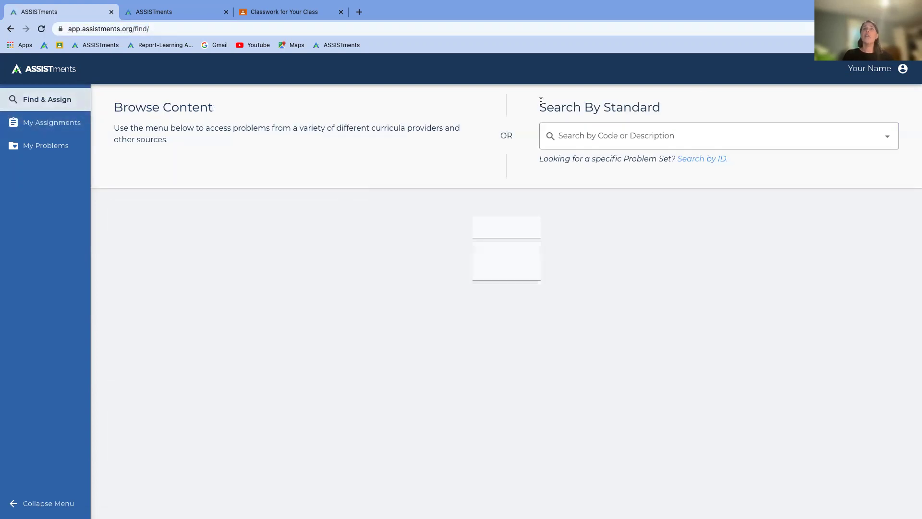
Step: Search standards for '7.ee' and list the problems for 7.EE.B.3-1
left_click(661, 139)
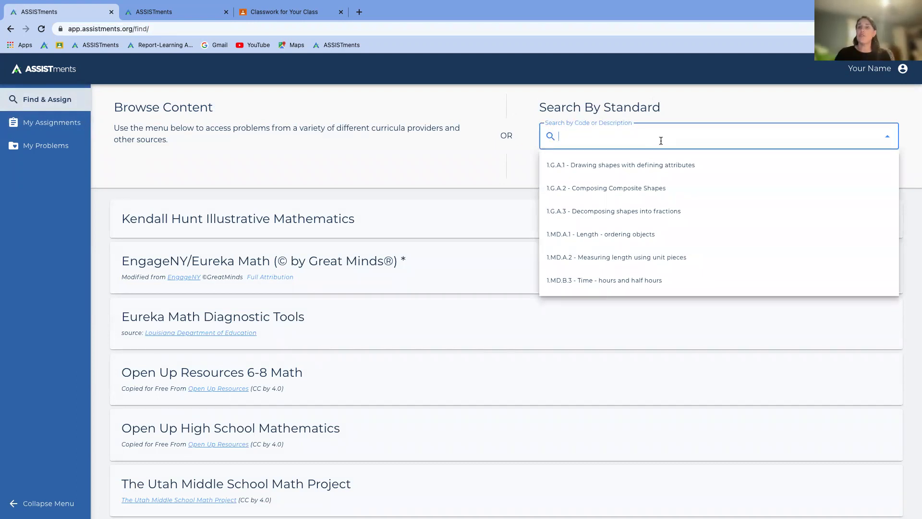
type("7.ee")
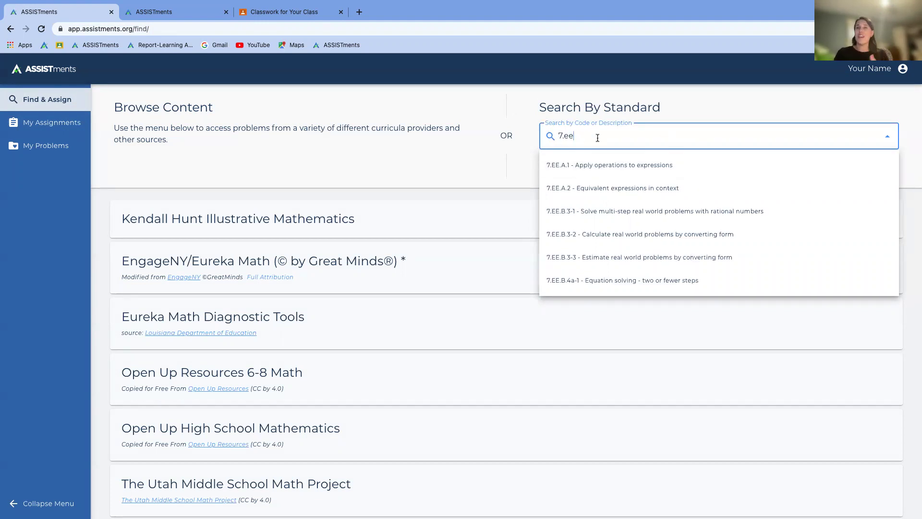
left_click(606, 217)
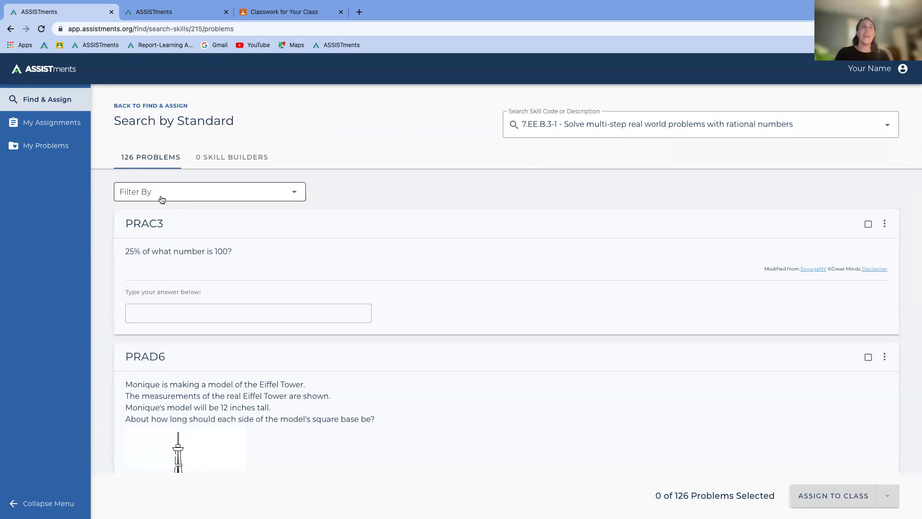
scroll(169, 309, "down", 15)
scroll(169, 309, "down", 3)
scroll(169, 309, "up", 18)
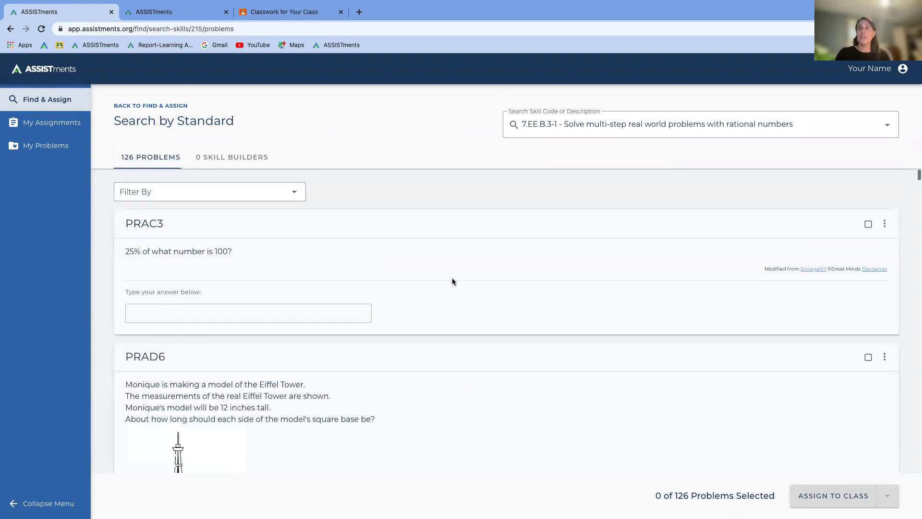
Step: Select problems PRAC3, PRAD6 and PRAFN, show the assign options, then switch browser windows
left_click(868, 224)
left_click(868, 358)
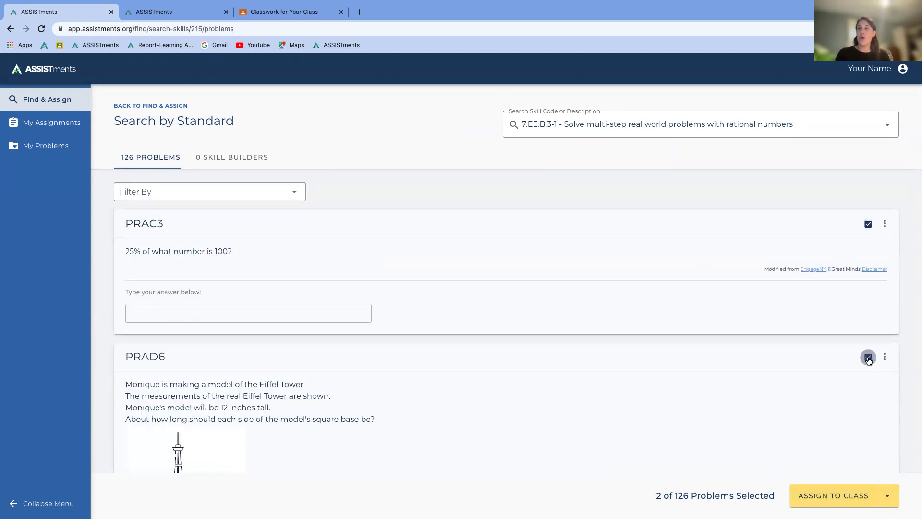
scroll(868, 360, "down", 5)
left_click(868, 431)
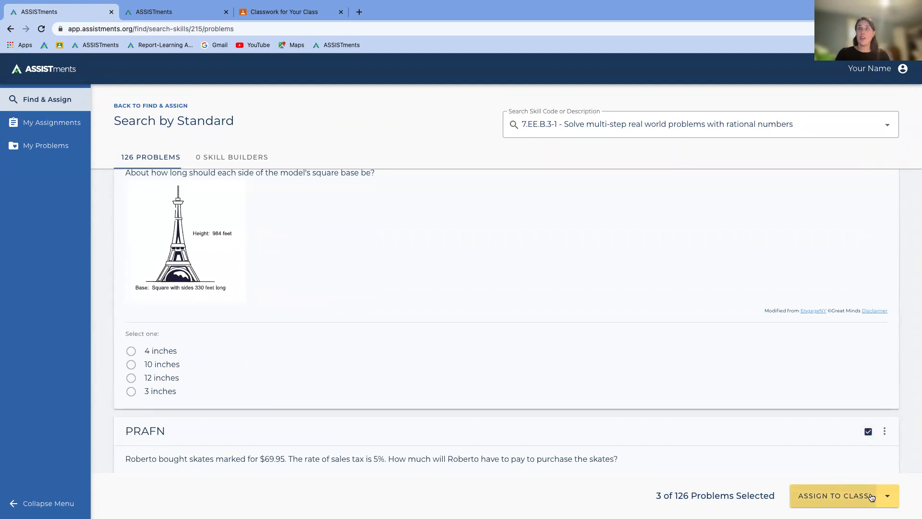
left_click(887, 496)
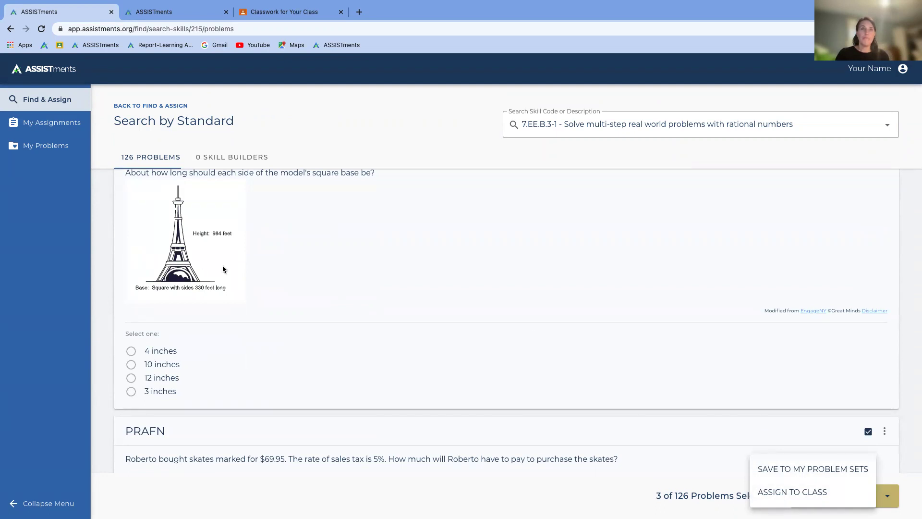
key("ctrl+Right")
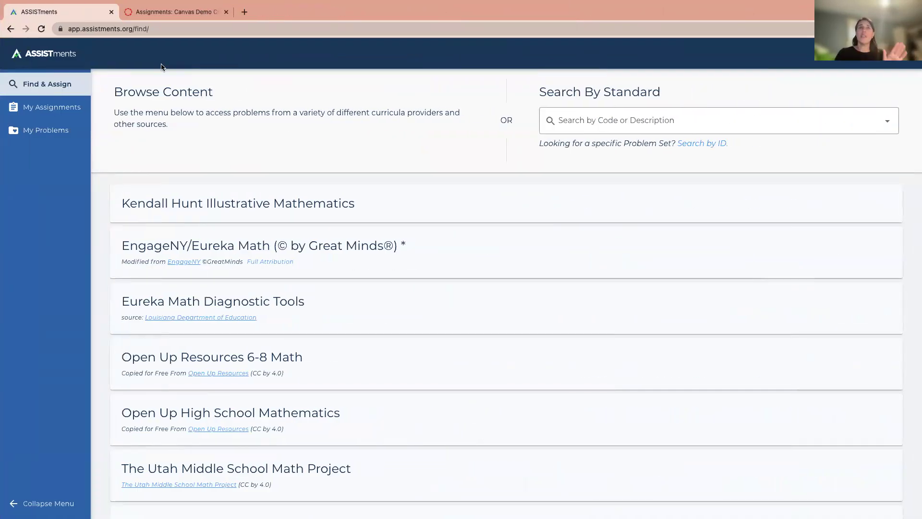
Step: Open Monday Homework in the Canvas Demo Course, then advance to the Search by Standard slide
left_click(189, 14)
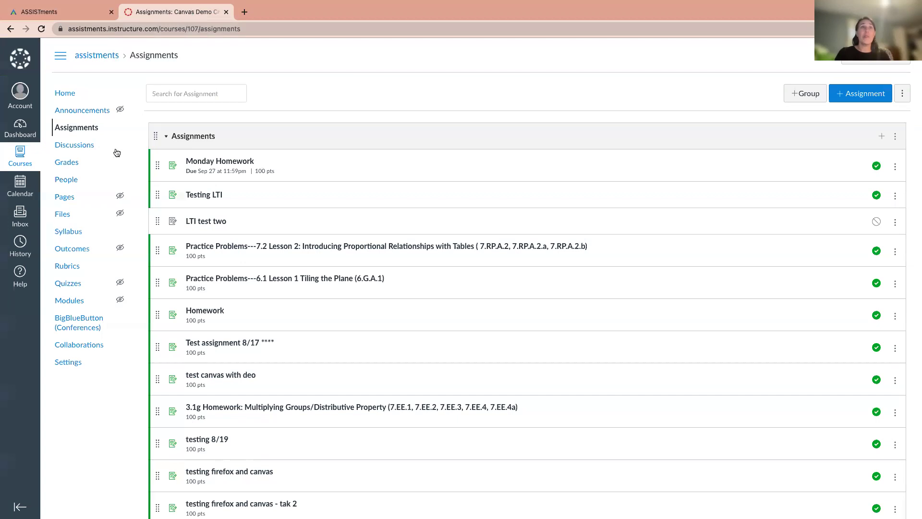
left_click(83, 128)
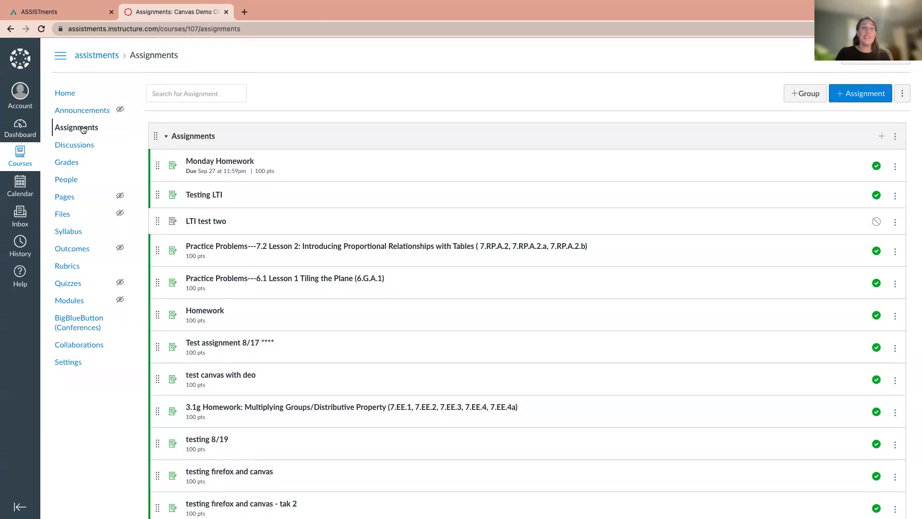
left_click(201, 165)
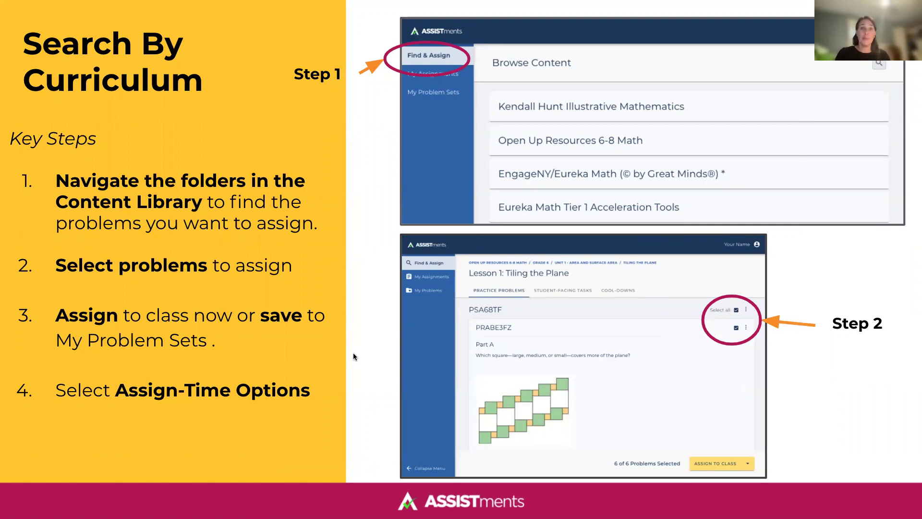
key("Right")
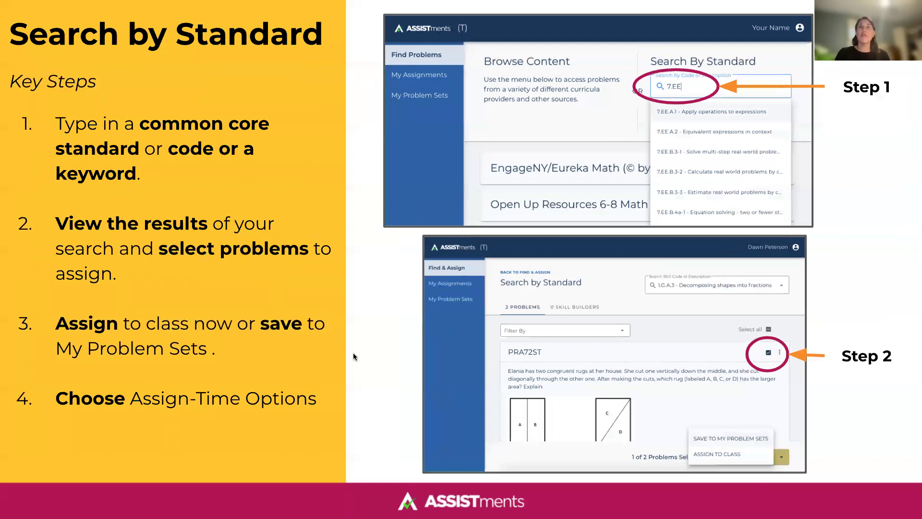
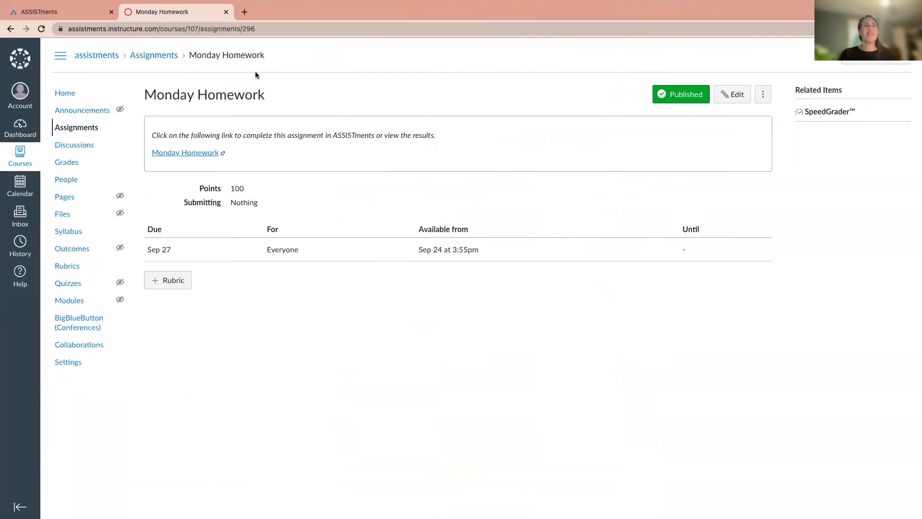
Step: Open the Canvas Demo Course and switch to the student's browser window
left_click(146, 156)
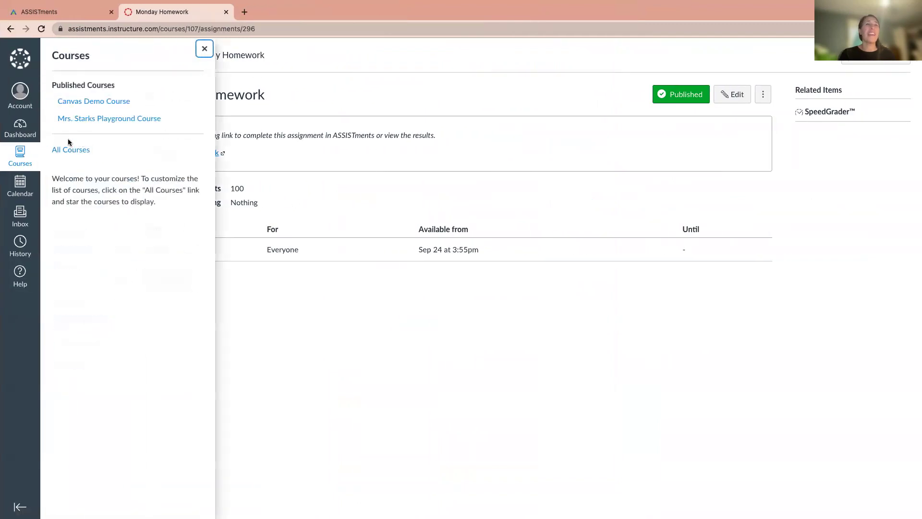
left_click(96, 101)
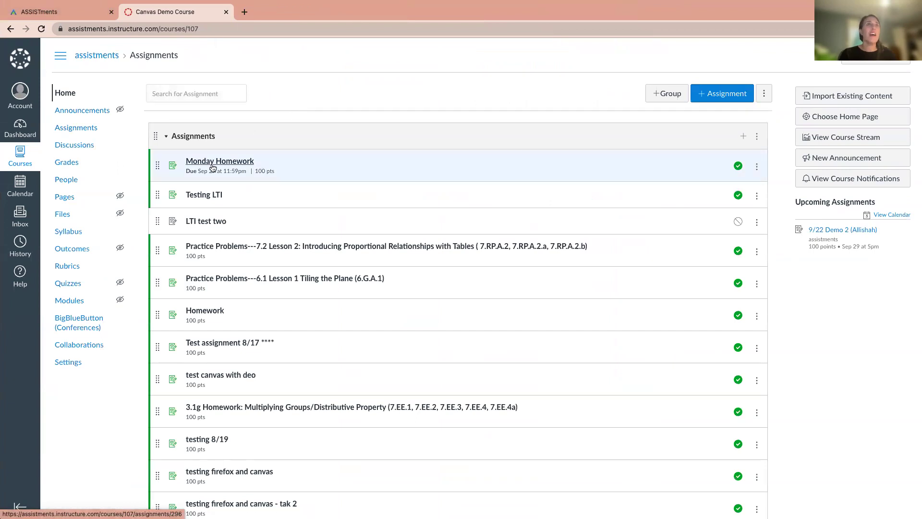
key("ctrl+Right")
key("ctrl+Right")
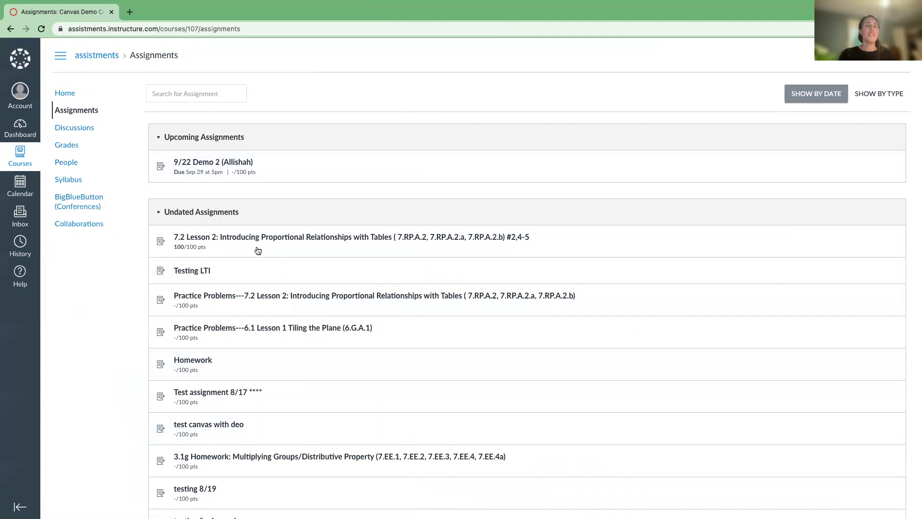
Step: Open the Solving Inequalities 7.EE.B.4b assignment and launch its ASSISTments link
scroll(240, 217, "down", 1)
scroll(240, 217, "down", 12)
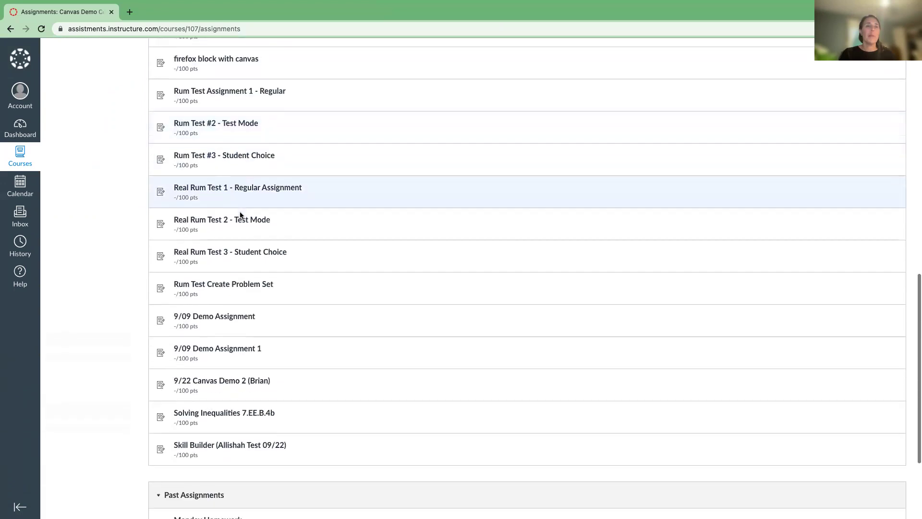
scroll(240, 215, "down", 3)
left_click(203, 350)
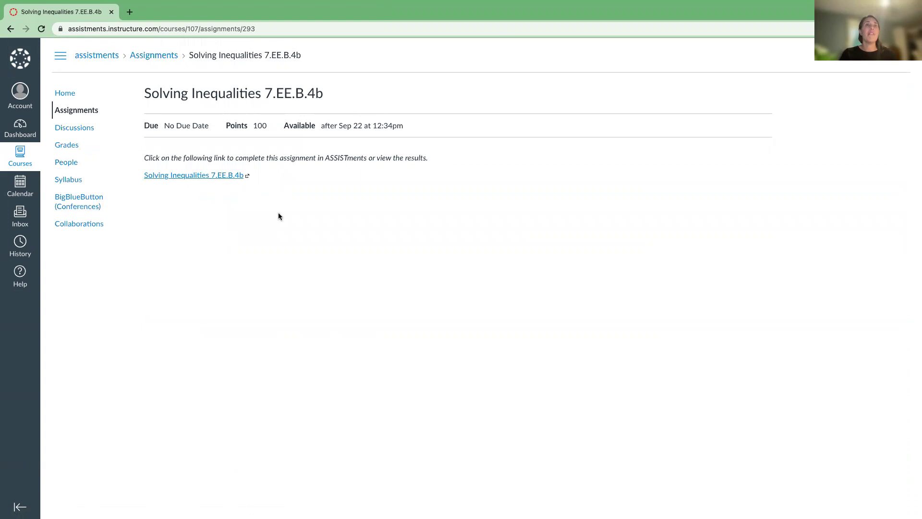
left_click(186, 175)
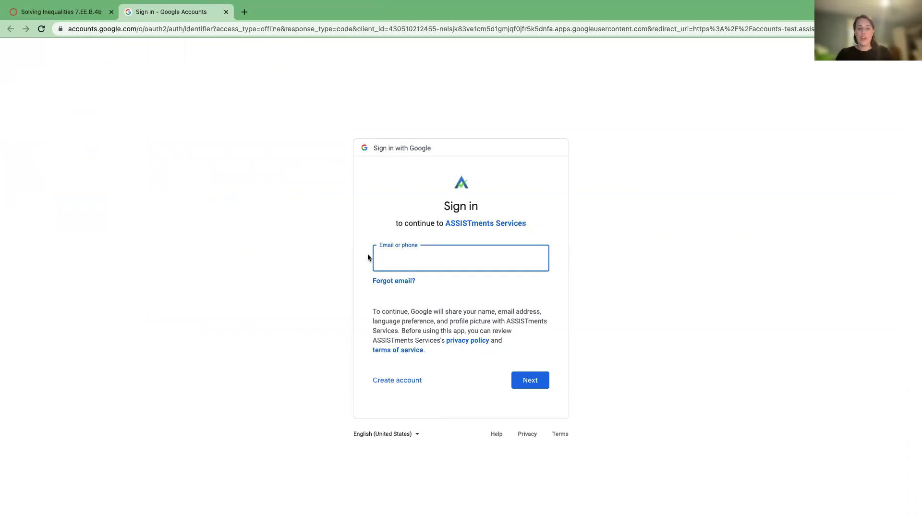
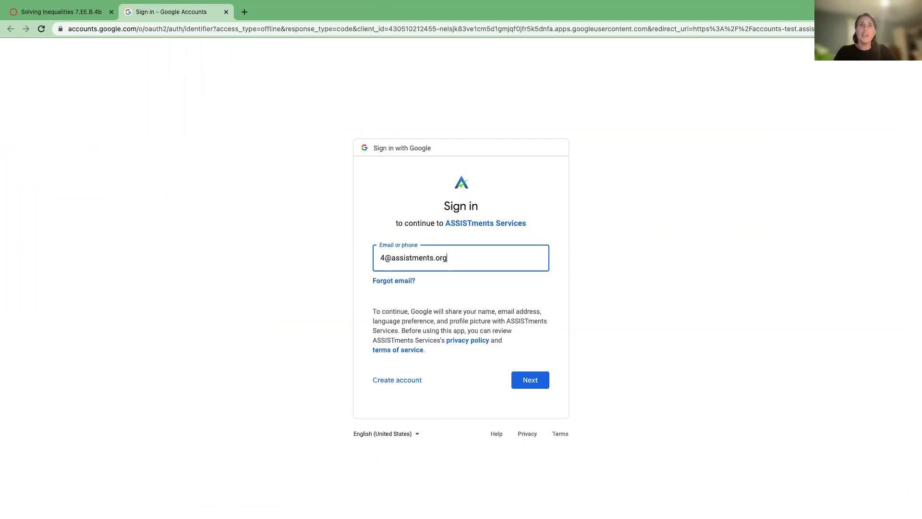
Step: Enter the student's Google email and password, then abandon verification and close the sign-in tab
key("Return")
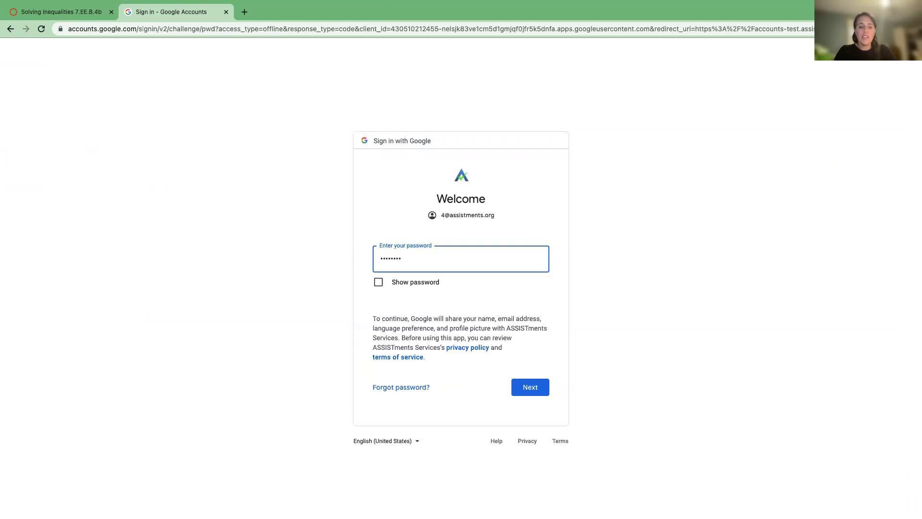
key("Return")
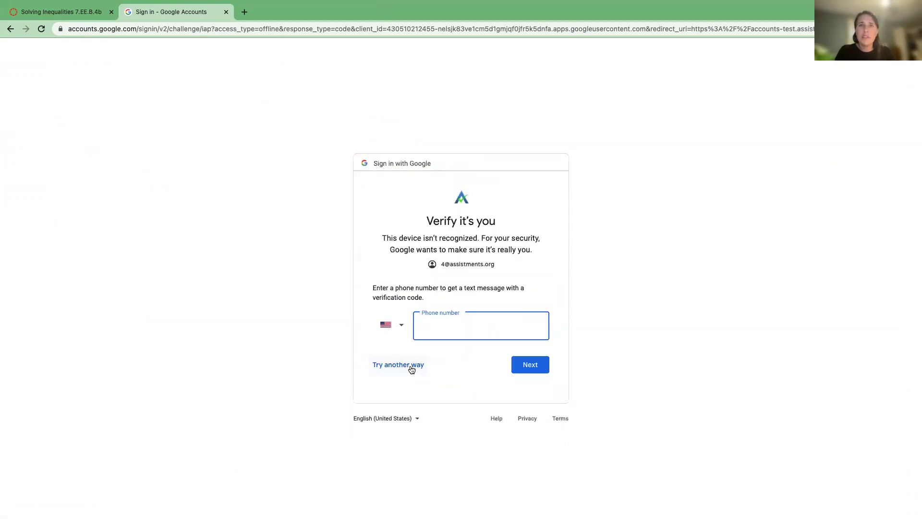
left_click(410, 365)
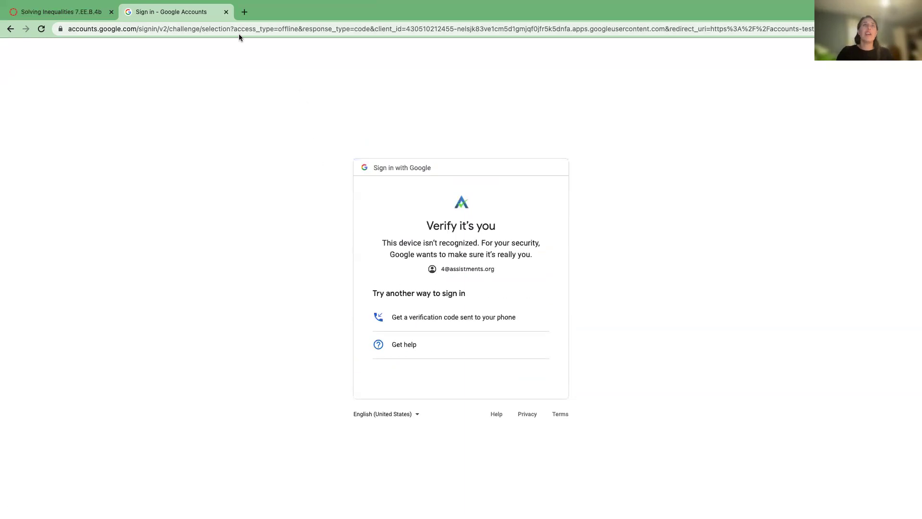
left_click(225, 12)
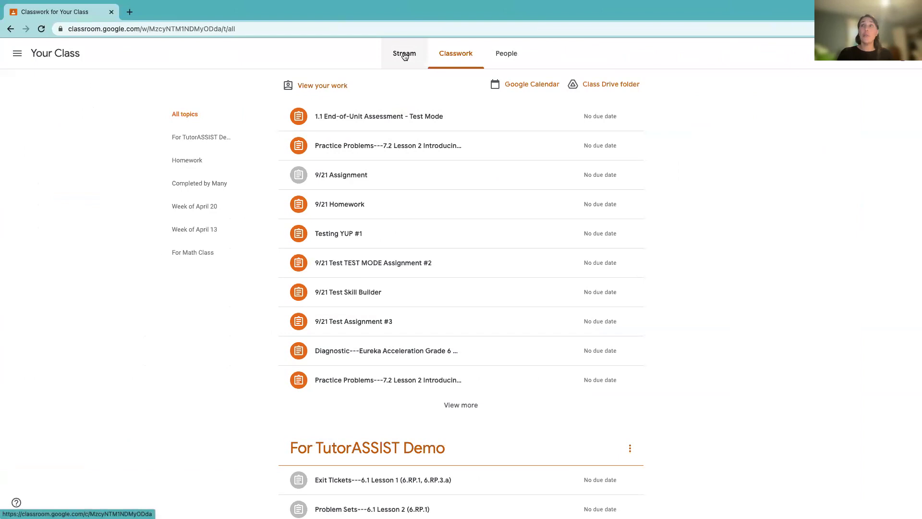
Step: Reload the Google Classroom class page and re-verify the student's account with the password
left_click(404, 55)
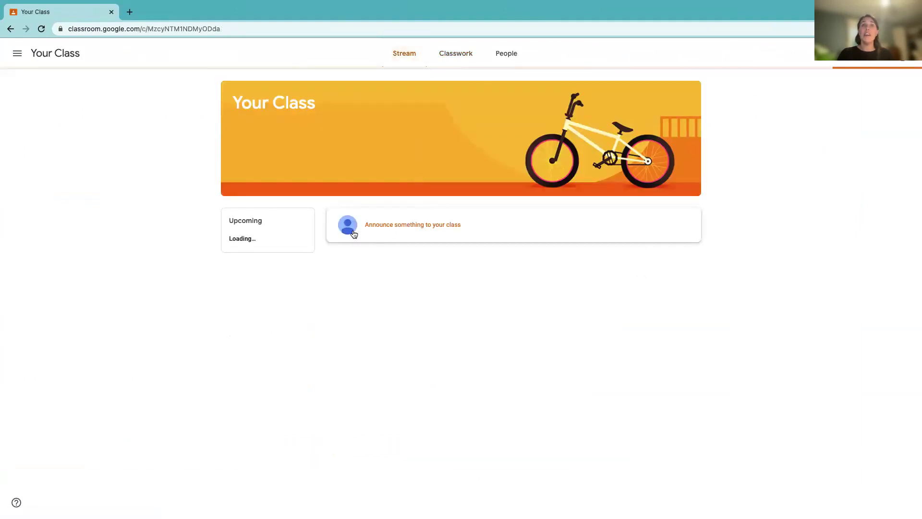
left_click(402, 55)
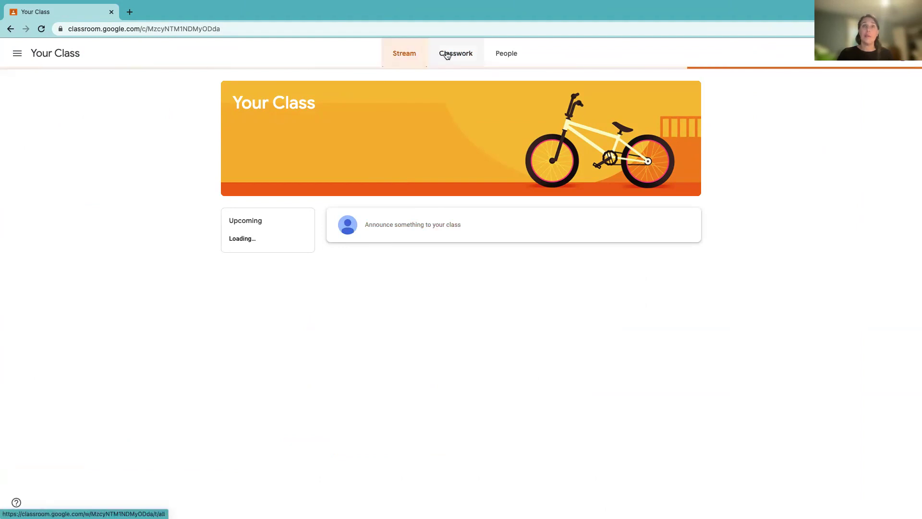
left_click(454, 29)
key("Return")
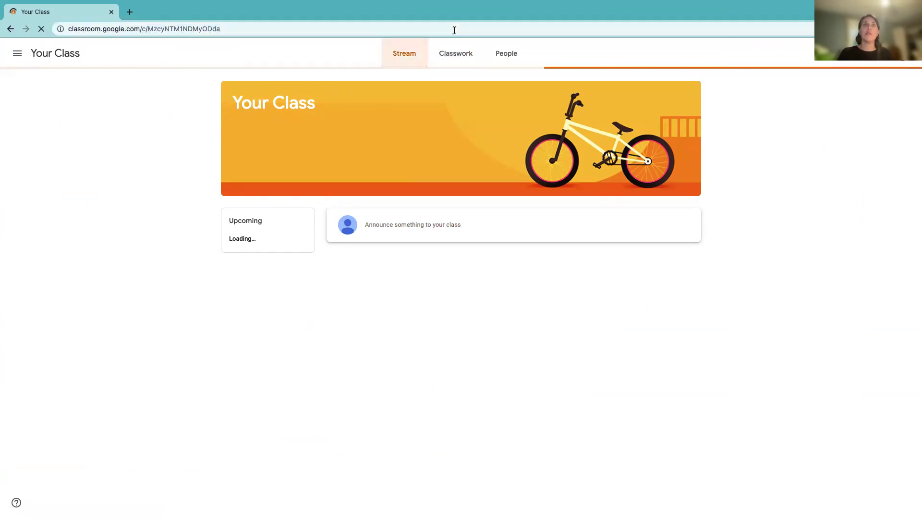
left_click(523, 291)
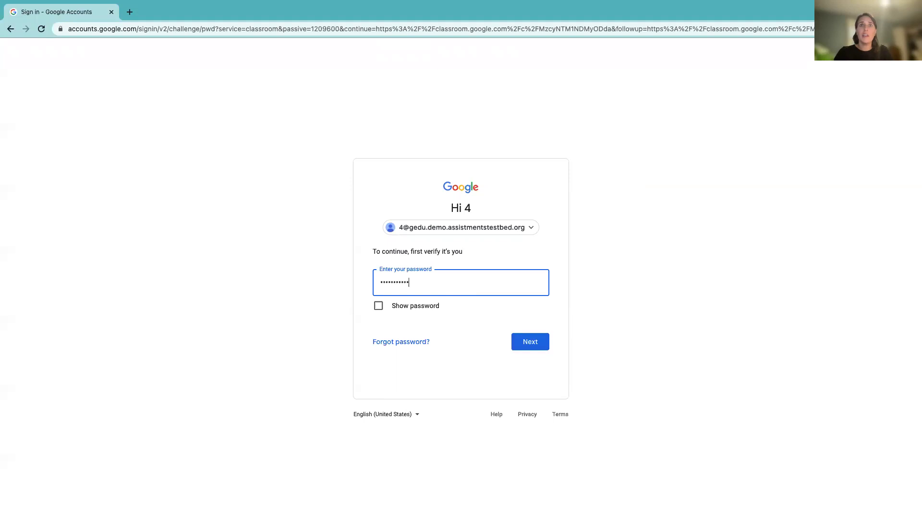
key("Return")
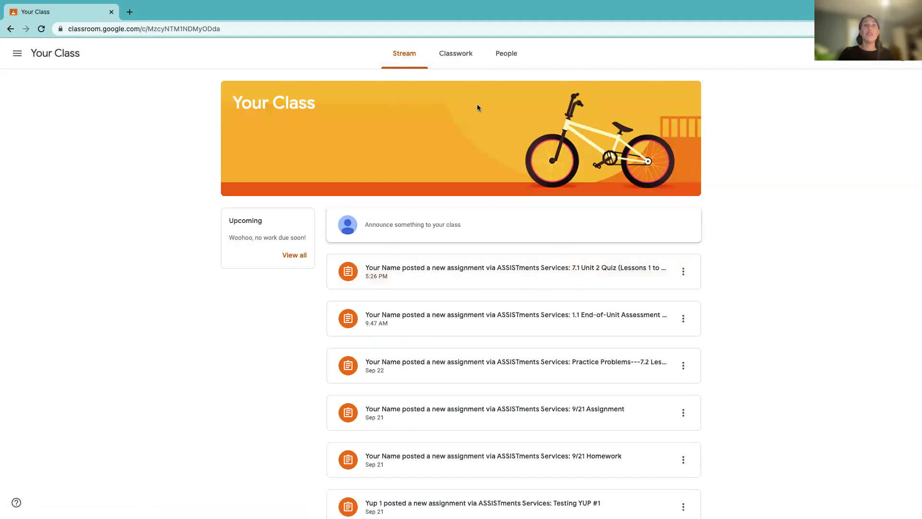
Step: Open the 7.1 Unit 2 Quiz (Lessons 1 to 5) - 9/28 assignment from Classwork in ASSISTments
left_click(464, 57)
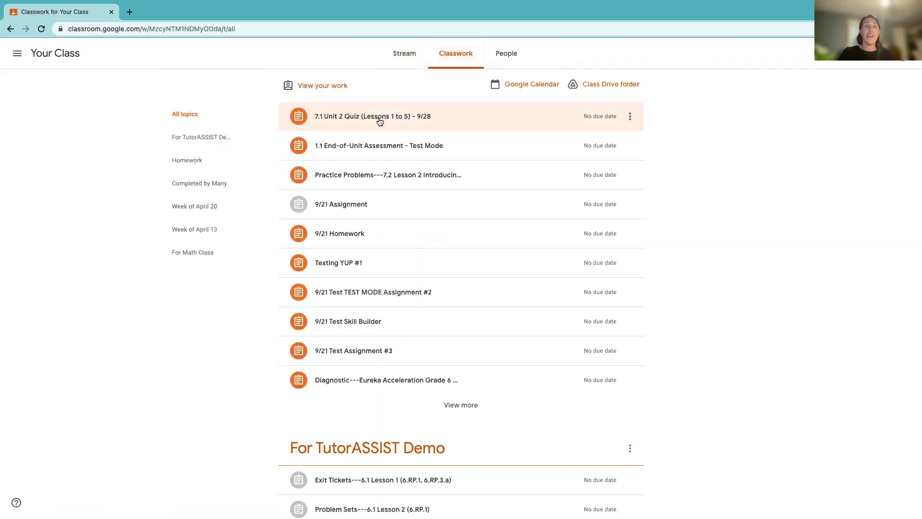
left_click(379, 121)
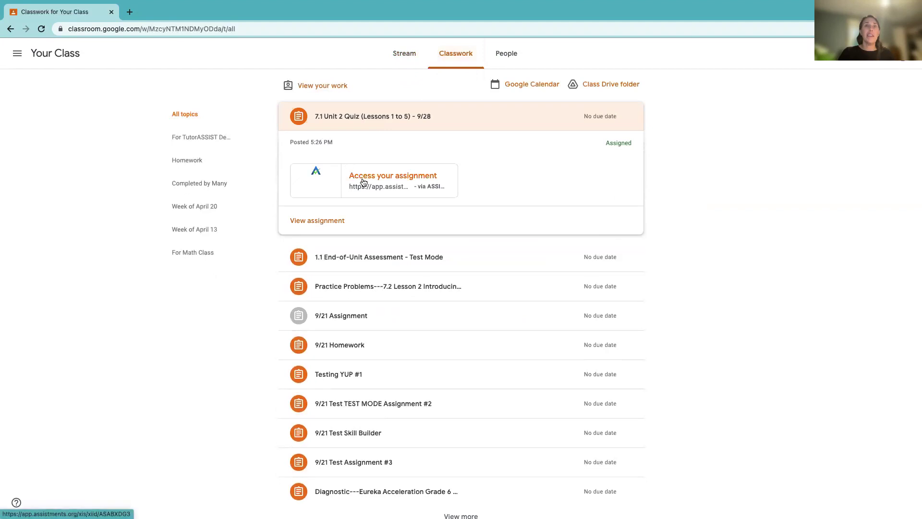
left_click(363, 181)
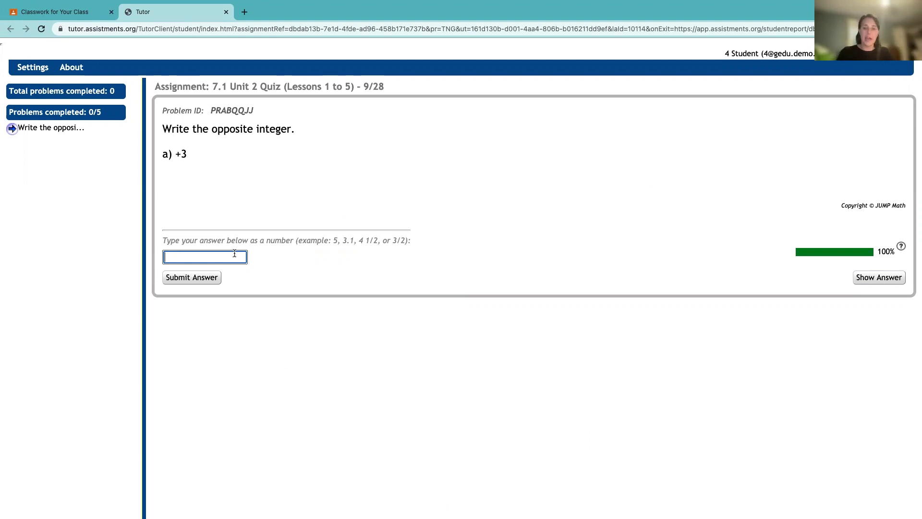
Step: Submit the answer to problem a and try 12 for problem b
key("Return")
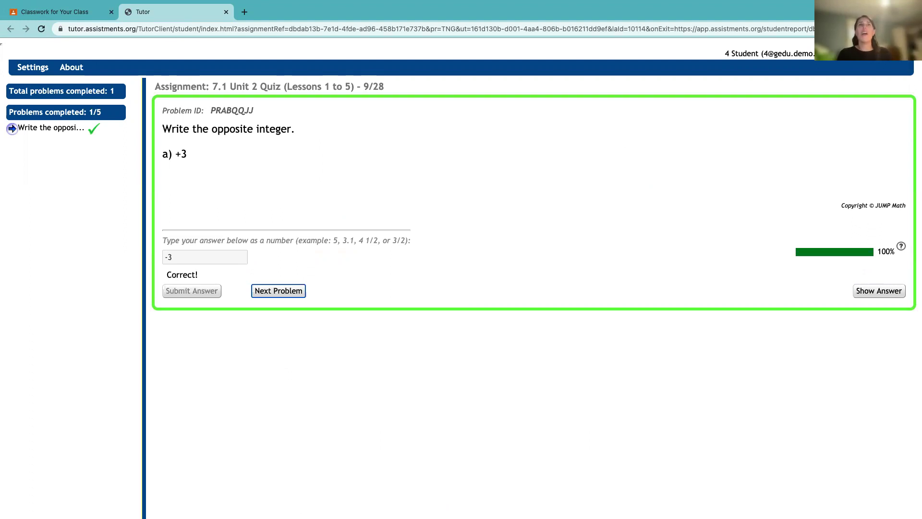
key("Return")
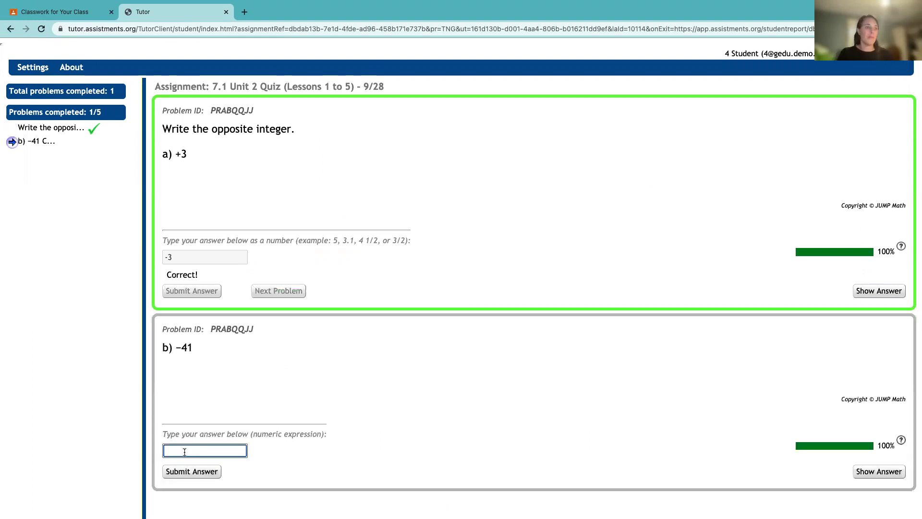
type("12")
key("Return")
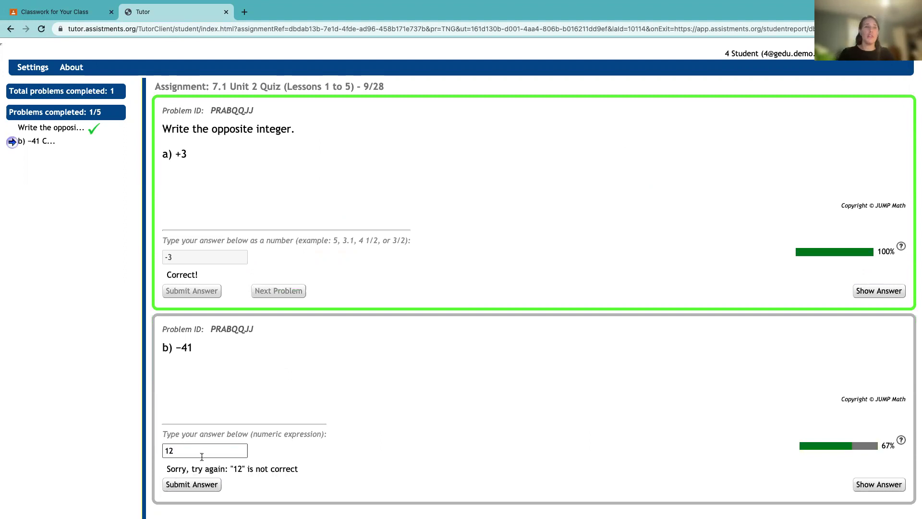
Step: Retry problem b with 23, then submit 41
left_click_drag(308, 468, 166, 464)
left_click(165, 465)
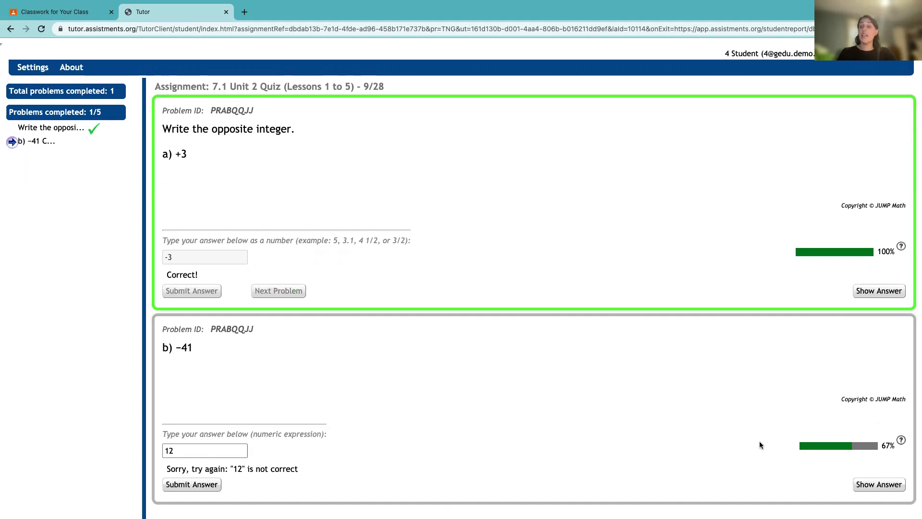
left_click(201, 450)
double_click(196, 450)
type("23")
key("Return")
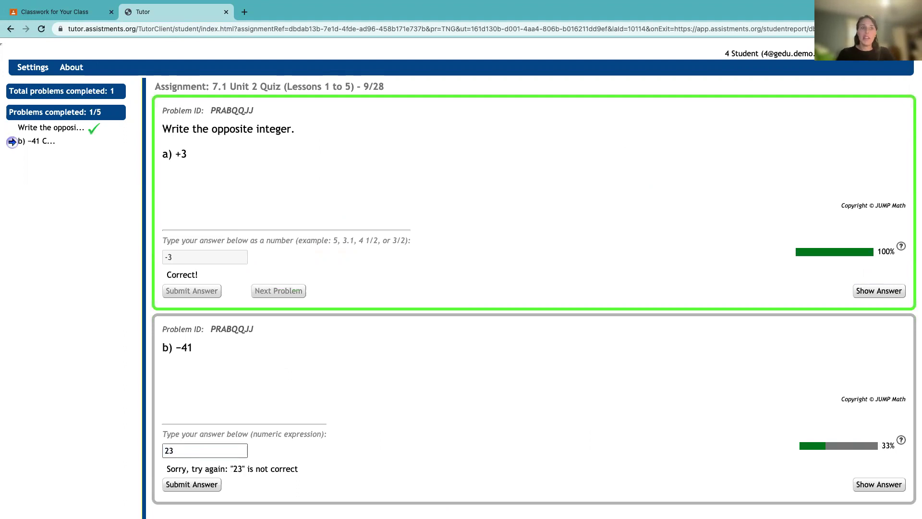
type("41")
key("Return")
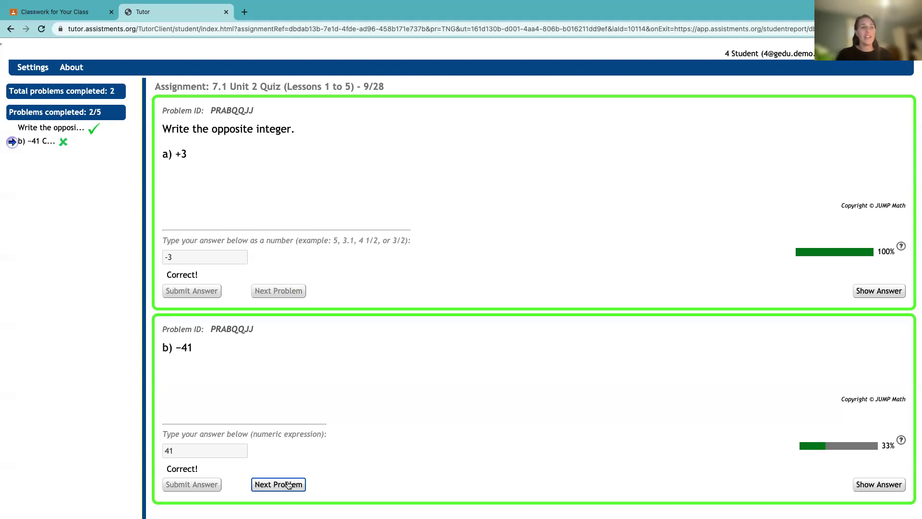
left_click(288, 485)
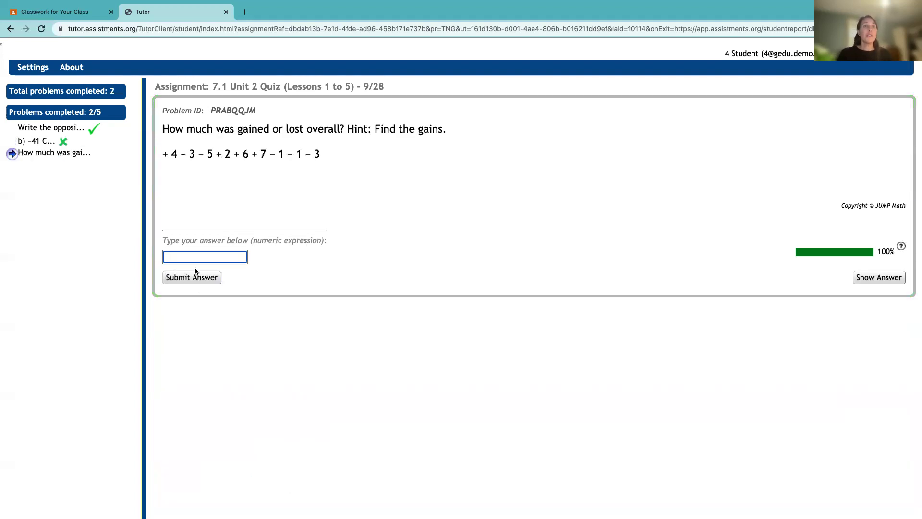
type("123123")
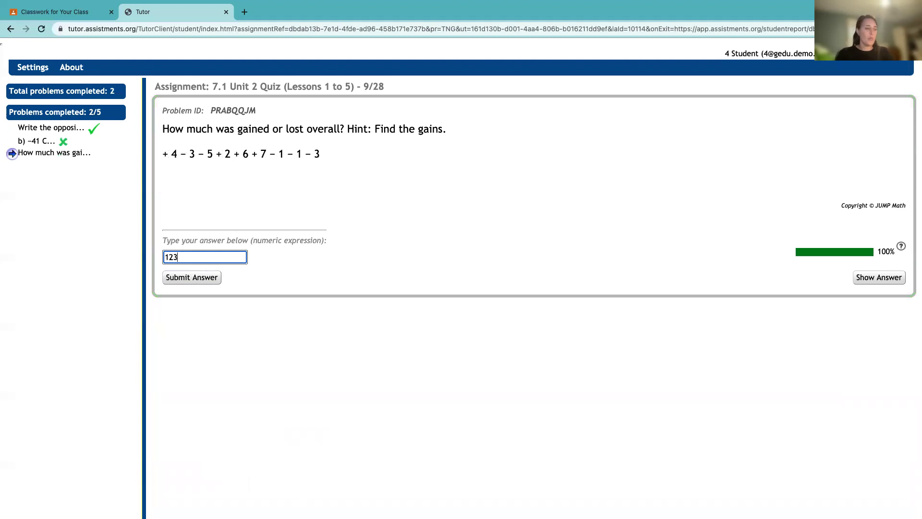
key("Return")
key("super+a")
type("123412341234")
key("Return")
key("super+a")
type("123412341234")
key("Return")
key("super+a")
type("151515")
key("Return")
key("super+a")
type("2343242")
key("Return")
key("super+a")
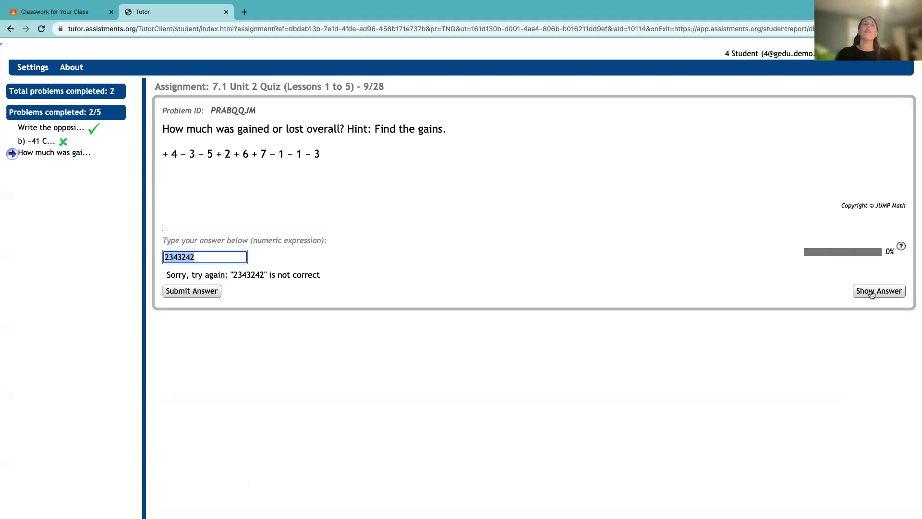
Step: Reveal the gains-and-losses answer, submit +6, and advance to the next problem
left_click(872, 294)
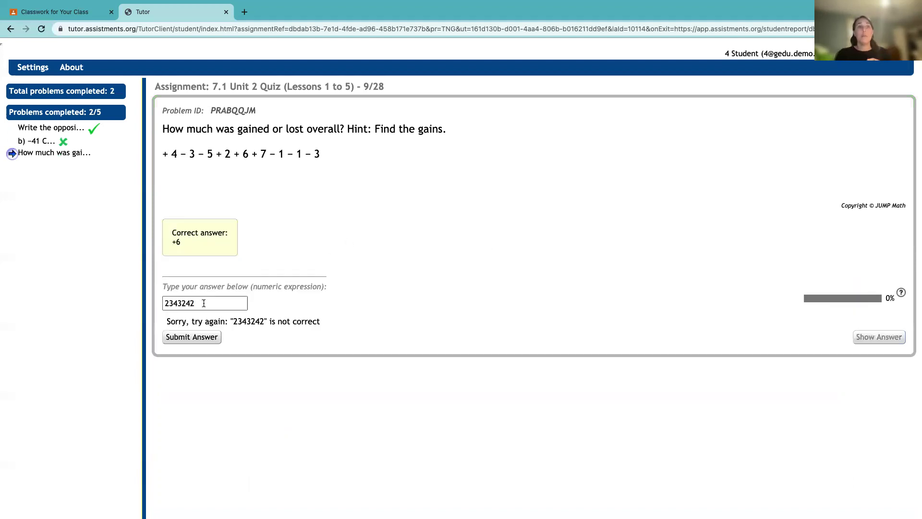
type("+6")
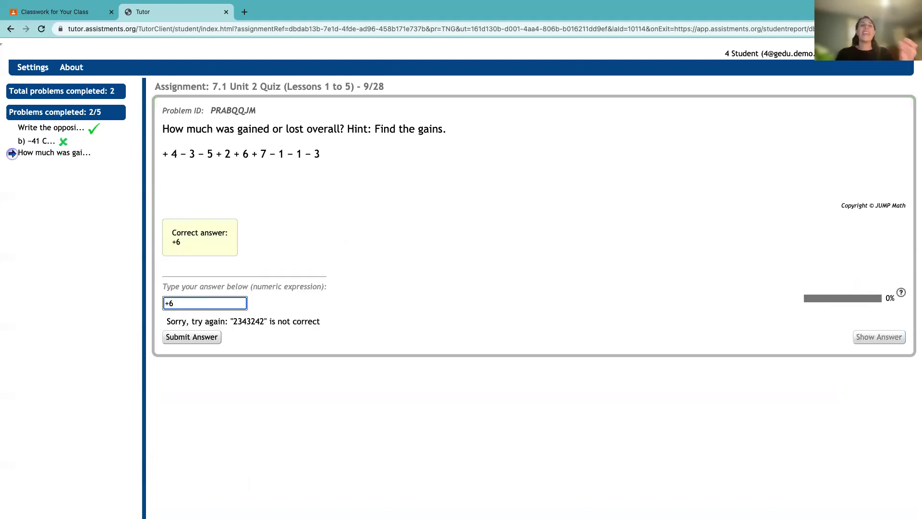
key("Return")
left_click(278, 336)
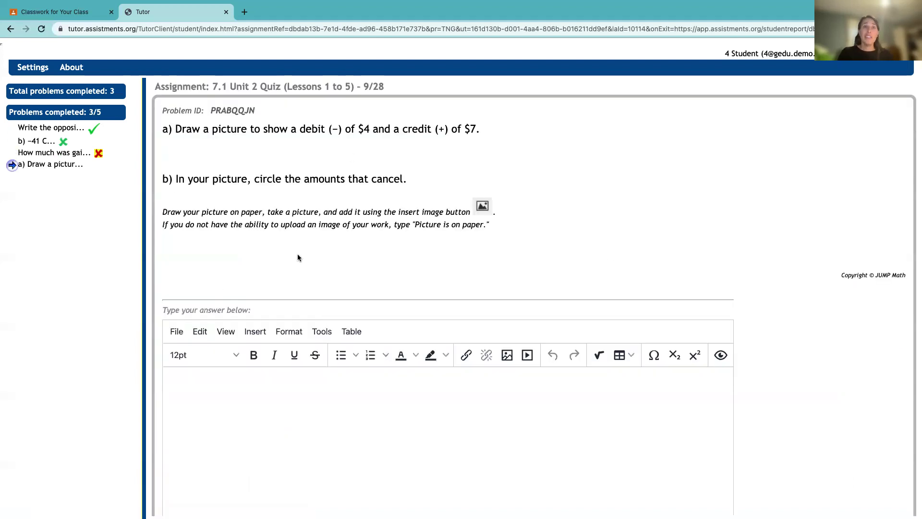
Step: Type 'jdklsfj' into the drawing problem's answer editor
scroll(229, 444, "down", 1)
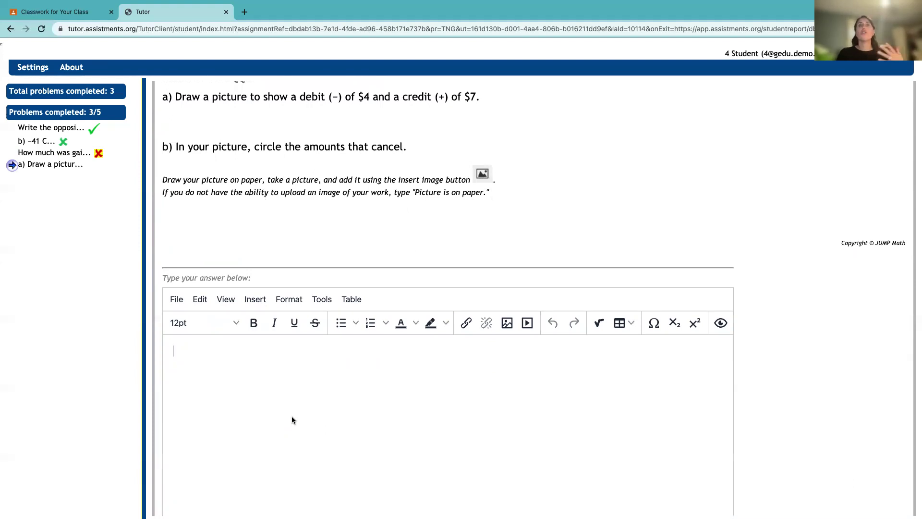
scroll(292, 419, "down", 1)
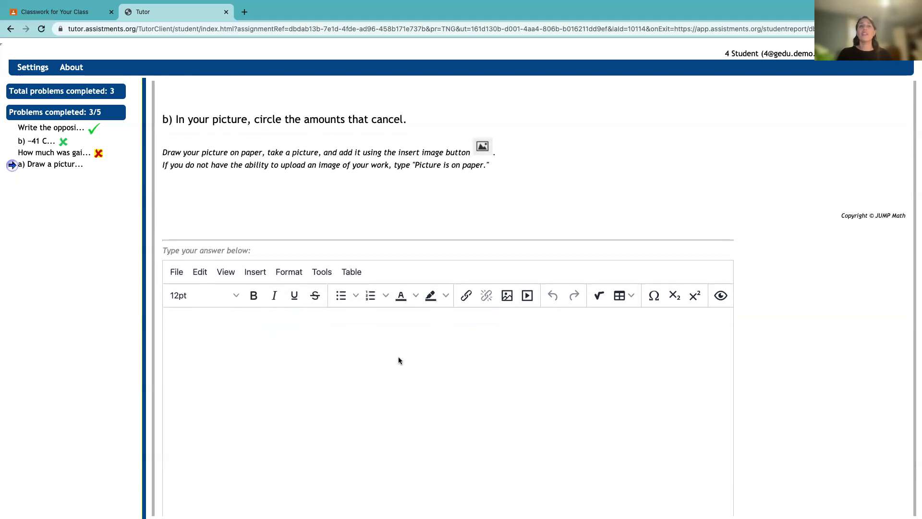
type("jdklsfja")
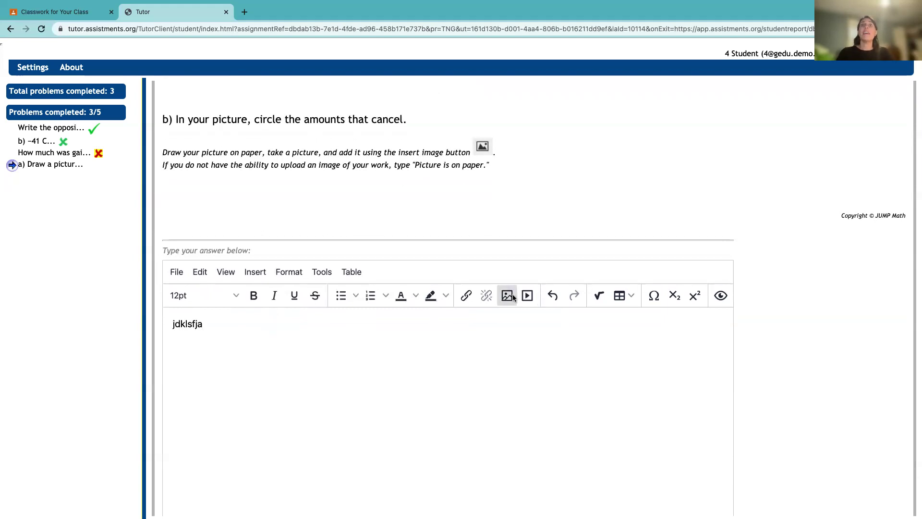
Step: Upload and insert the Demo Picture smiley-face image into the answer
left_click(507, 296)
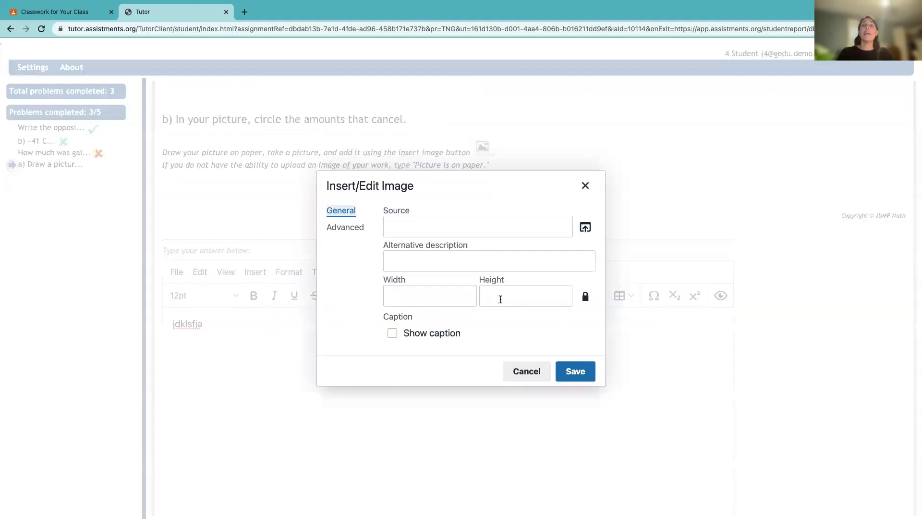
left_click(586, 227)
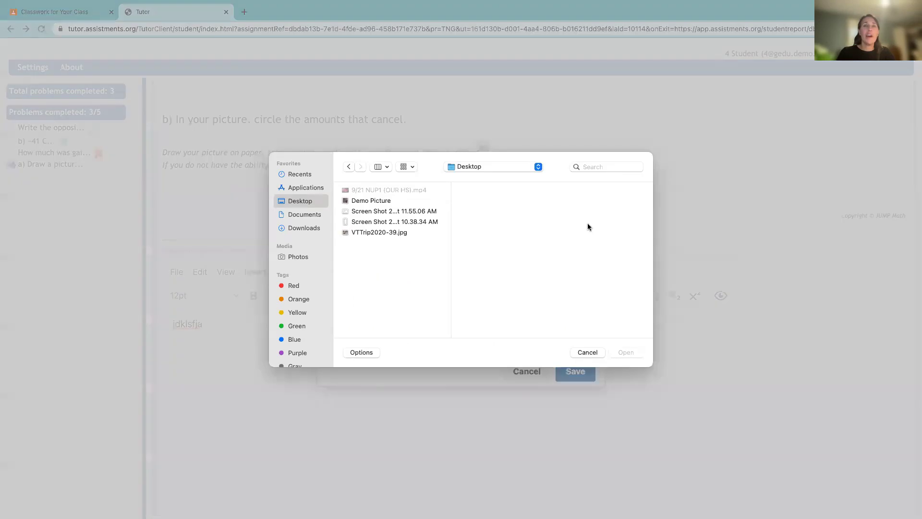
left_click(386, 202)
left_click(626, 353)
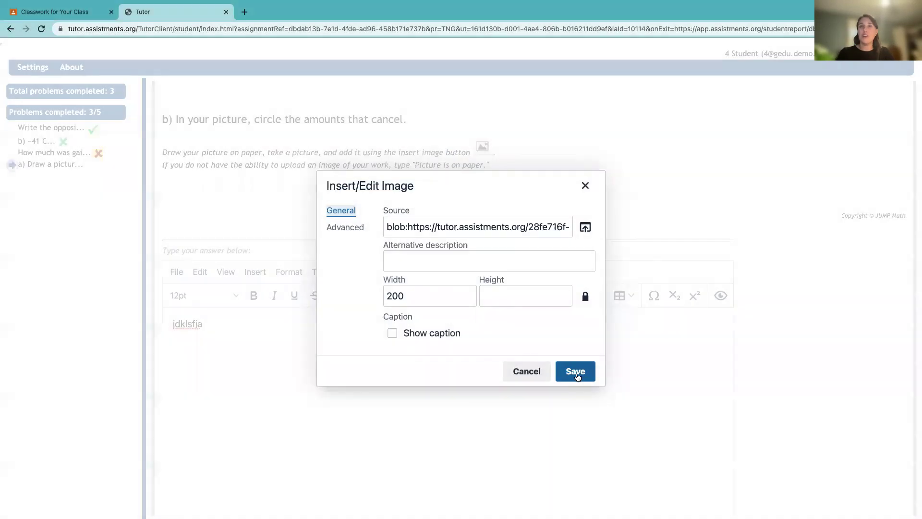
left_click(576, 373)
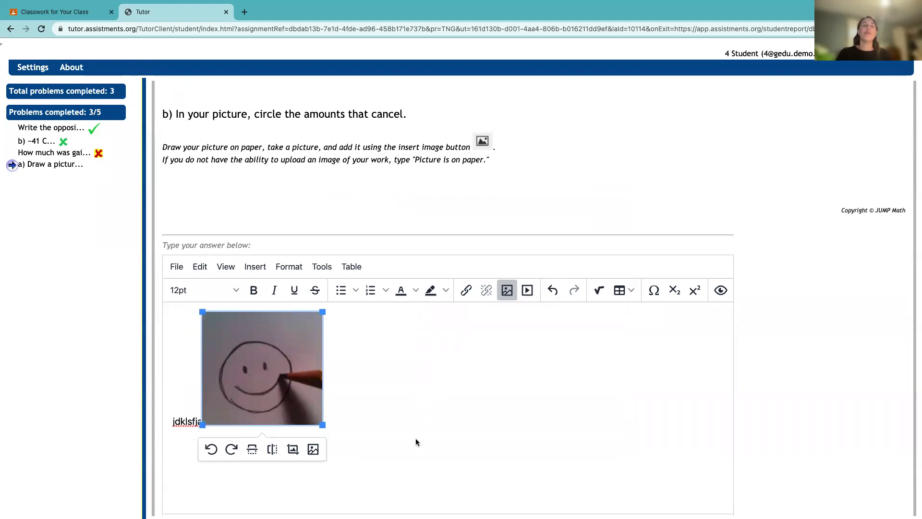
left_click(201, 390)
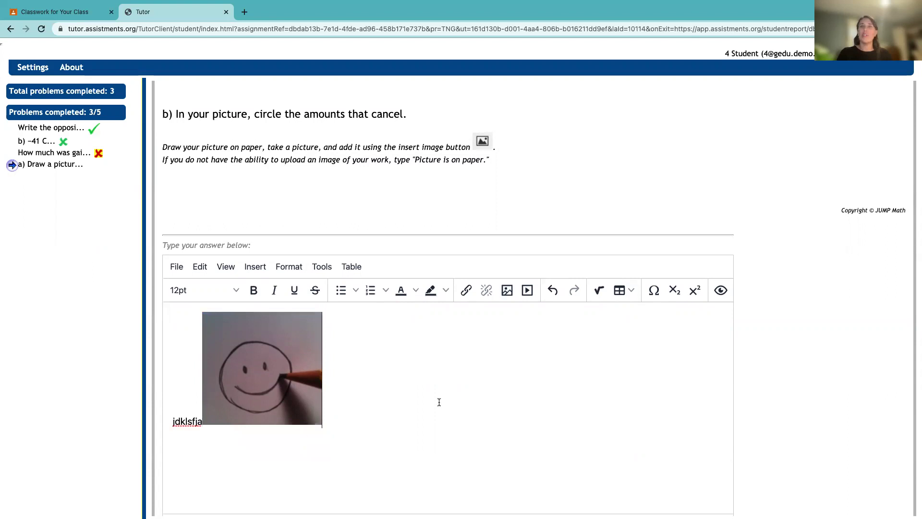
Step: Dismiss the equation editor and table options, then put the text above the picture
left_click(599, 291)
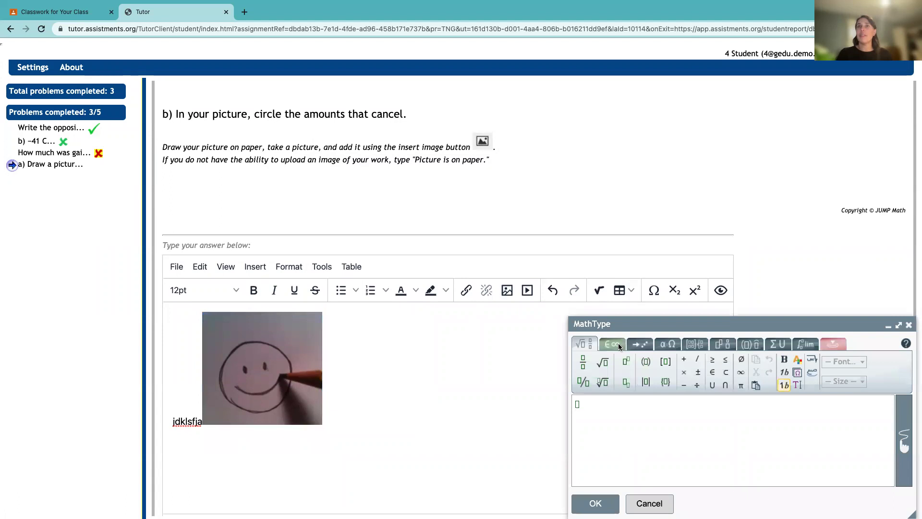
left_click(654, 502)
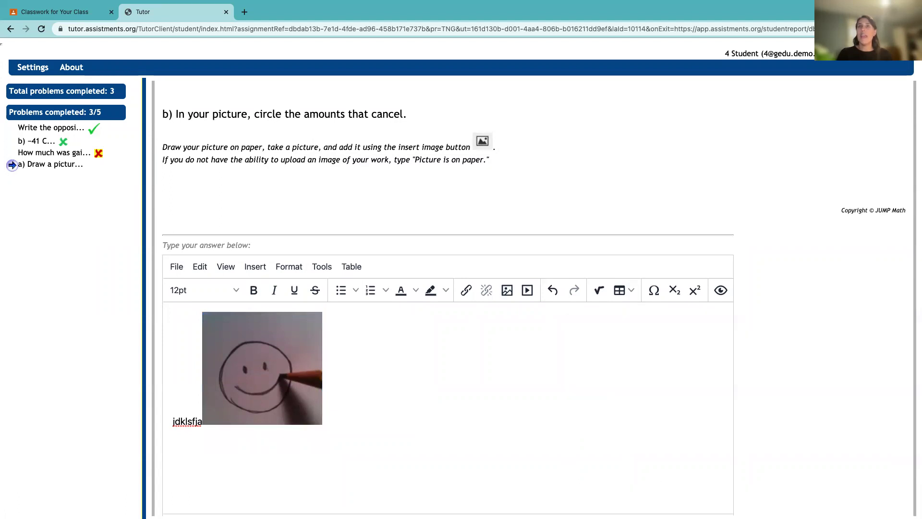
left_click(626, 291)
mouse_move(636, 314)
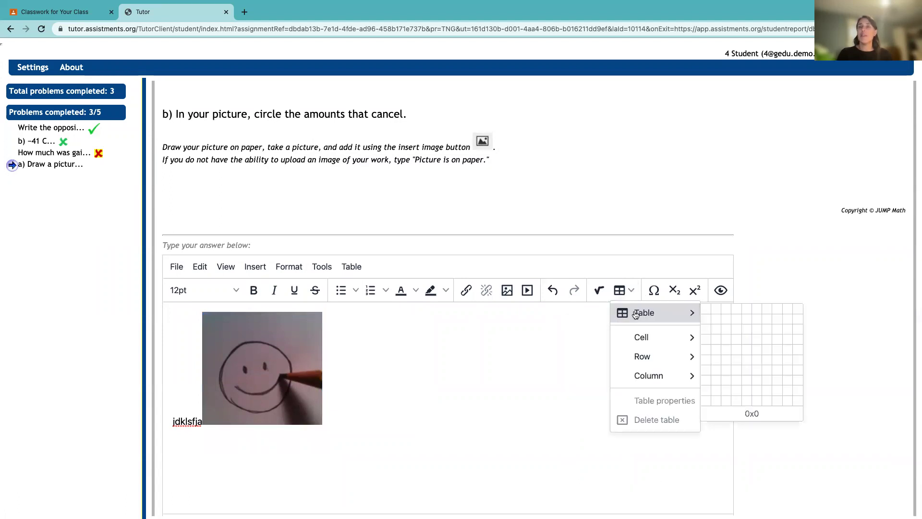
left_click(548, 366)
scroll(547, 367, "down", 2)
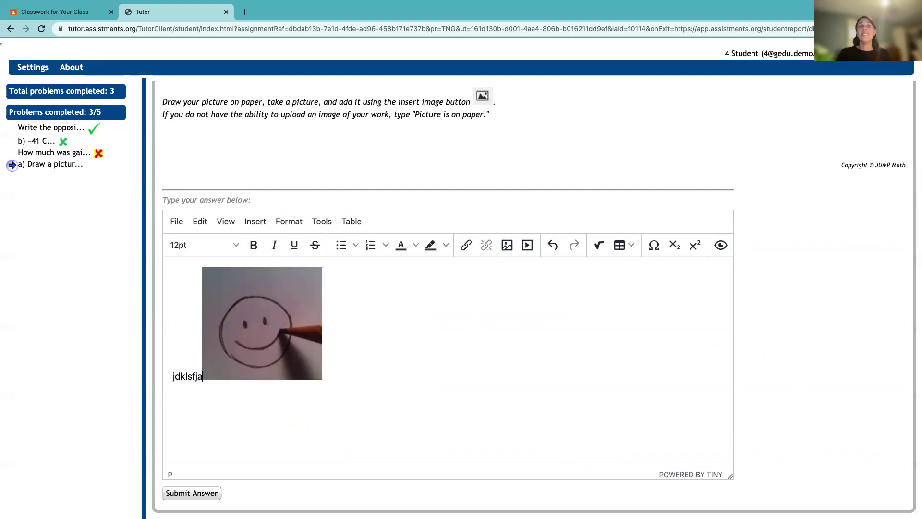
key("Return")
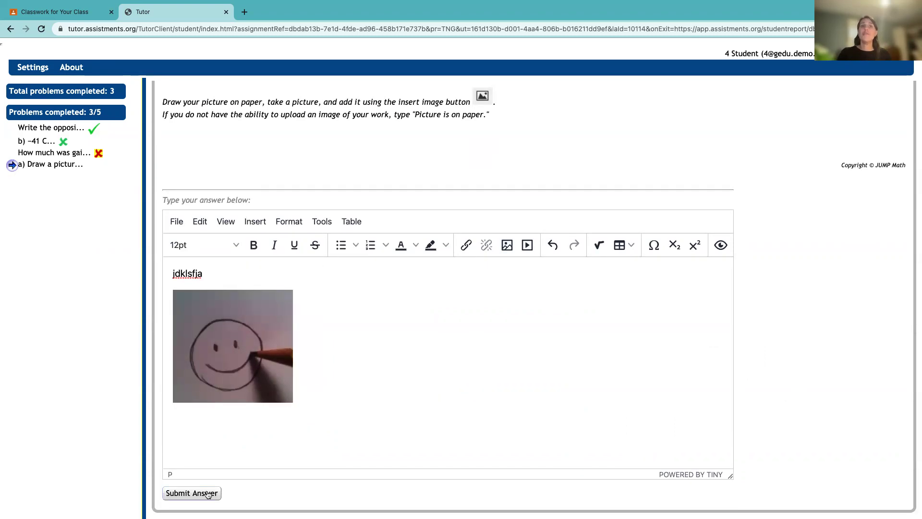
Step: Submit the picture answer, answer 3 for the resulting balance, finish the quiz and exit
left_click(207, 494)
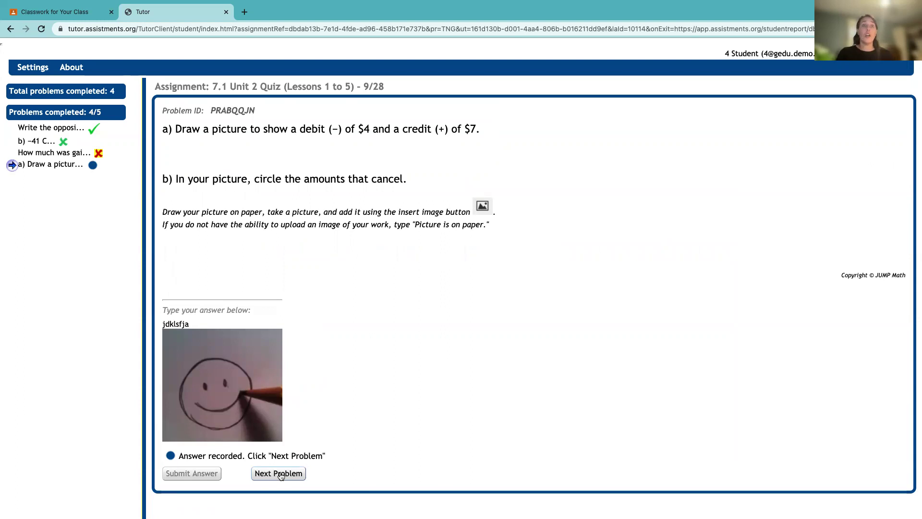
left_click(281, 474)
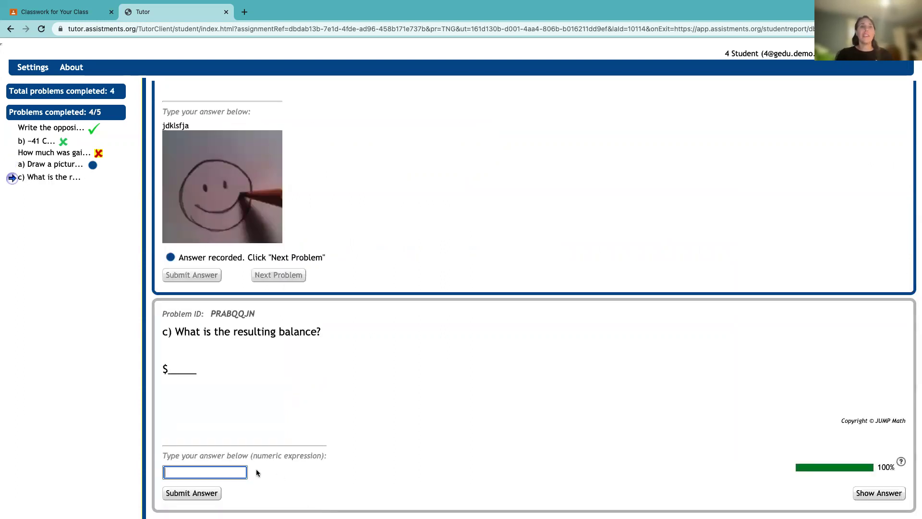
type("3")
key("Return")
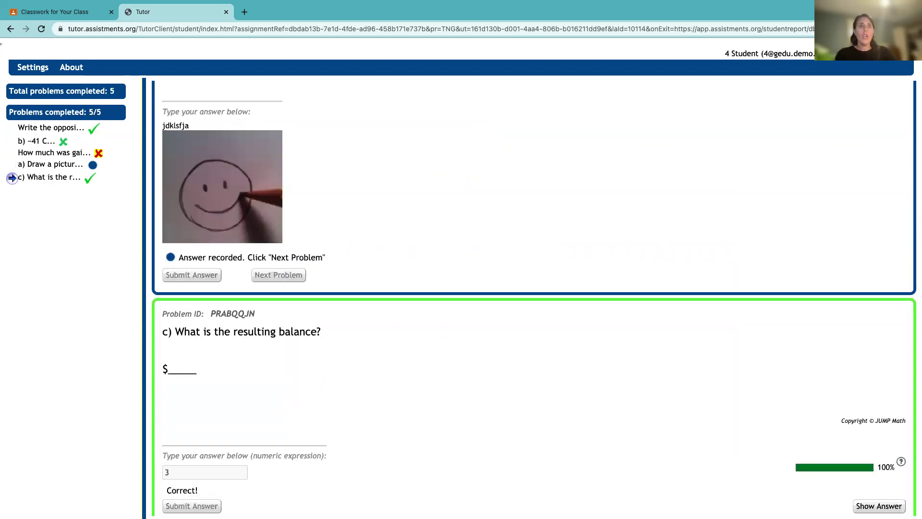
key("Return")
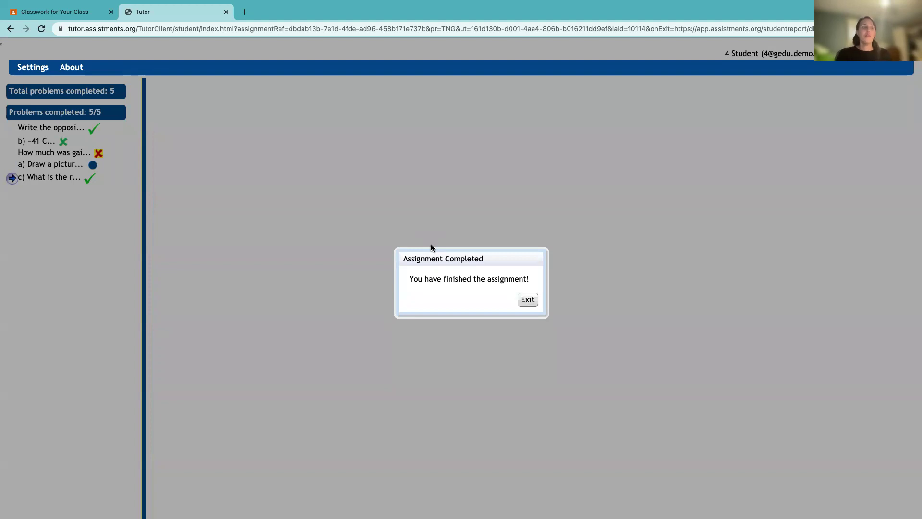
left_click(528, 299)
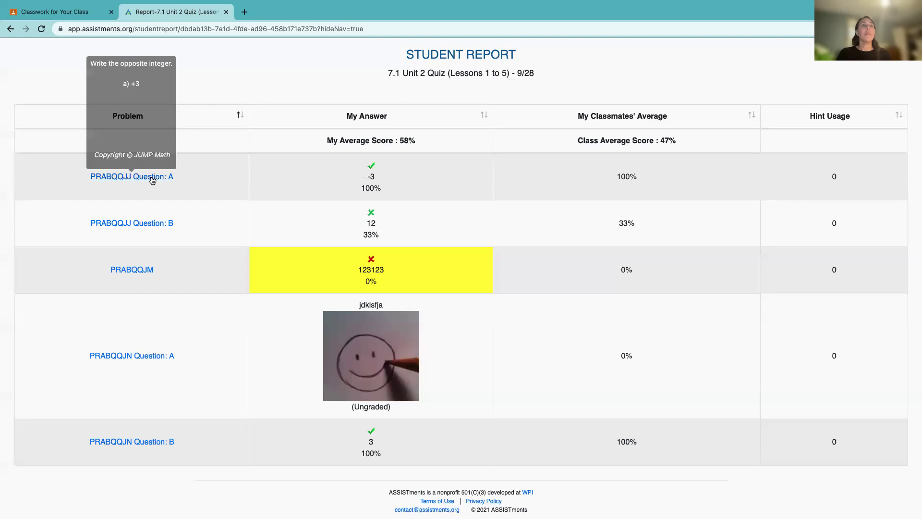
Step: Preview the report's problem links, highlight the 58% average score, then return to the slides
mouse_move(149, 230)
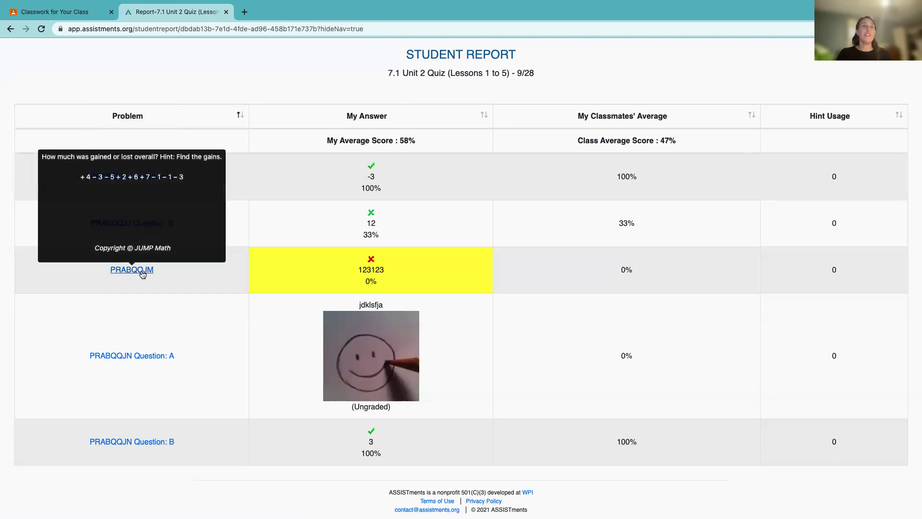
left_click_drag(352, 138, 431, 141)
left_click(432, 141)
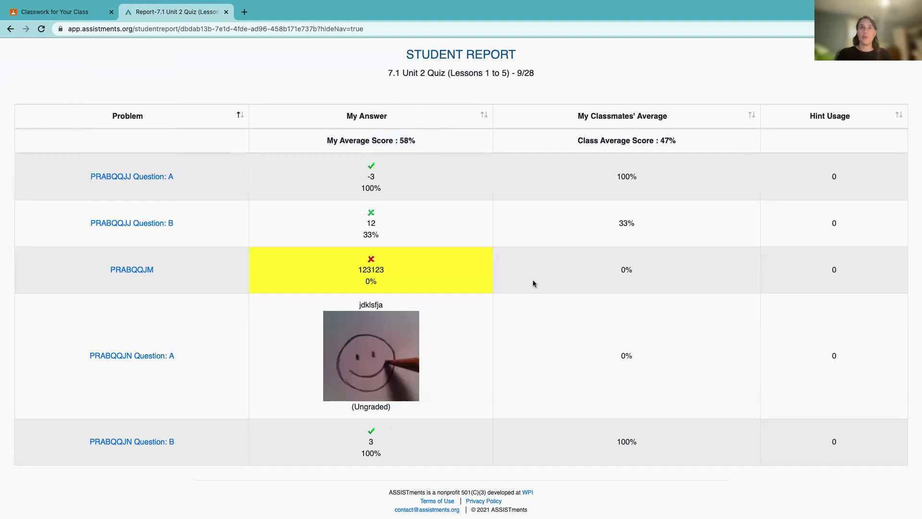
left_click_drag(416, 140, 416, 140)
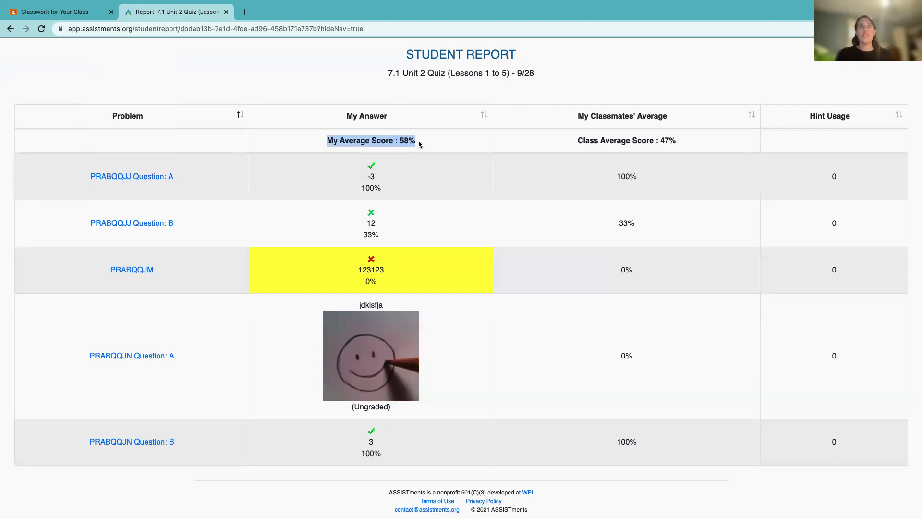
left_click_drag(419, 140, 325, 140)
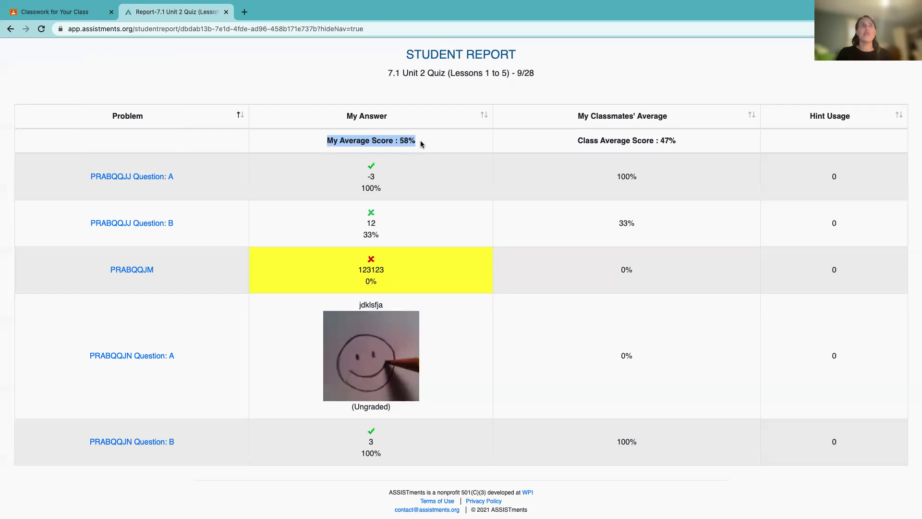
key("ctrl+Left")
key("ctrl+Left")
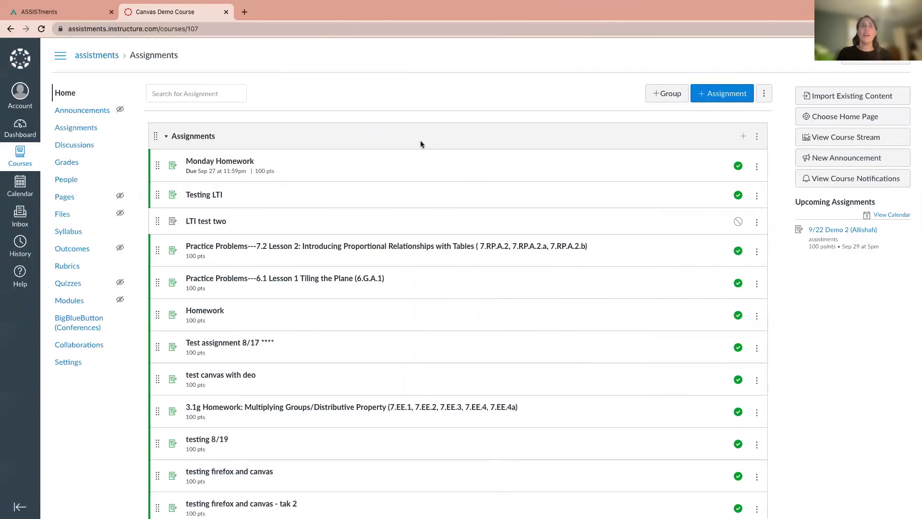
key("ctrl+Left")
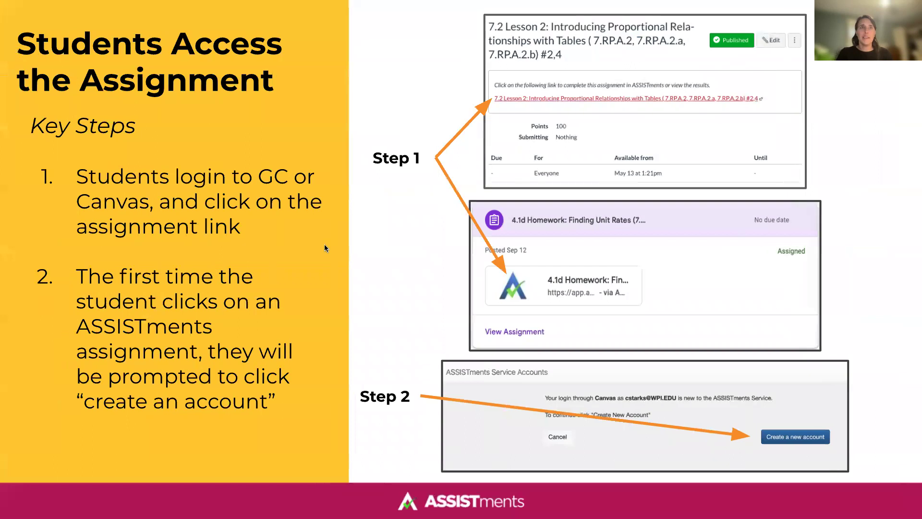
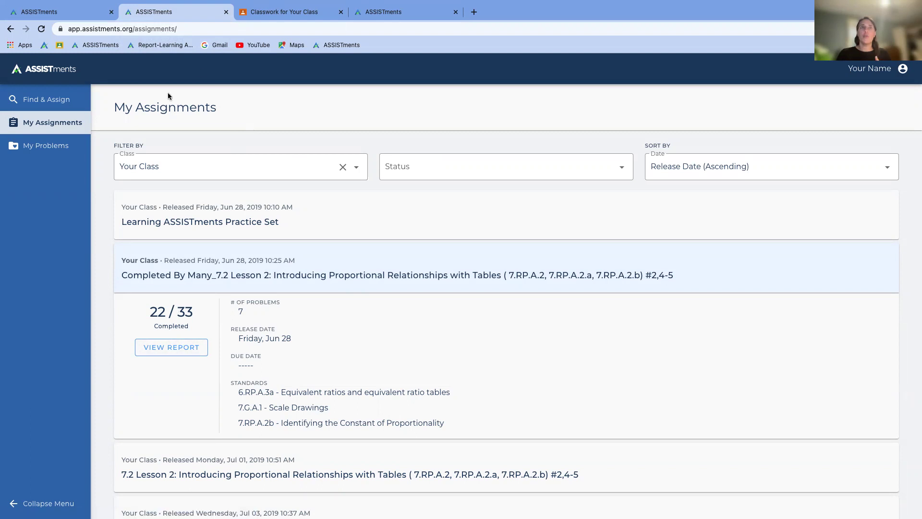
Step: From the Classwork page, open the 7.1 Unit 2 Quiz (Lessons 1 to 5) - 9/28 ASSISTments report, then close it
left_click(289, 13)
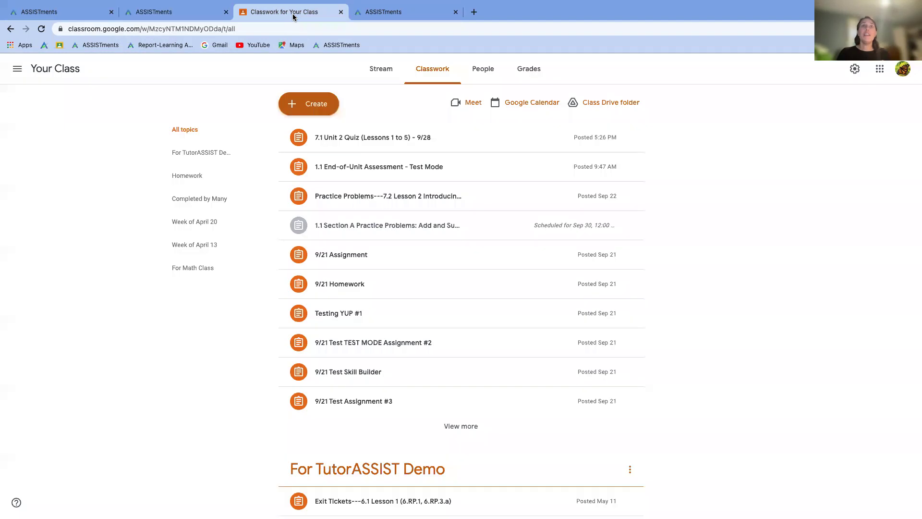
left_click(370, 139)
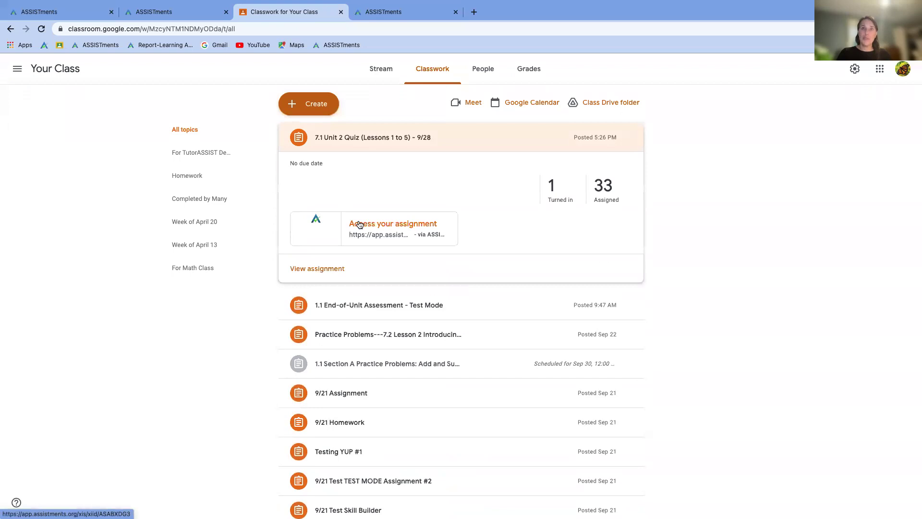
left_click(360, 225)
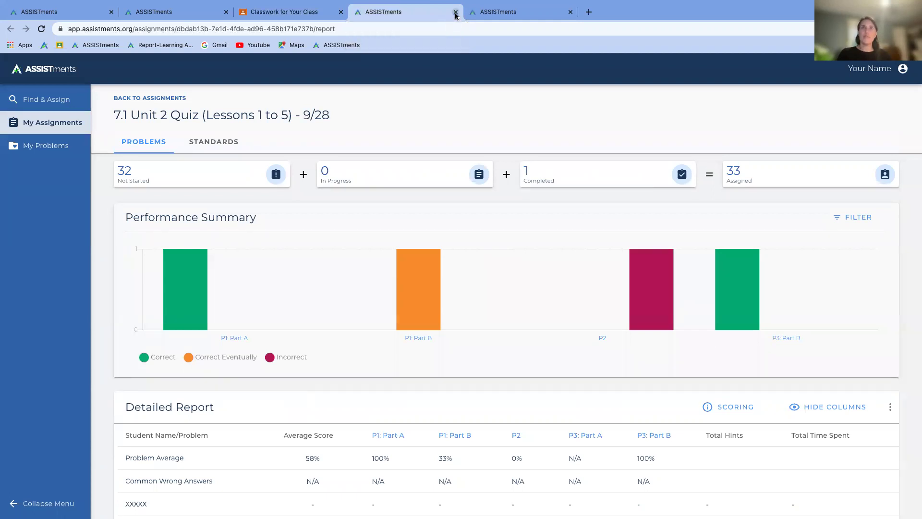
left_click(455, 12)
Step: In Canvas Assignments, open and authorize Monday Homework's ASSISTments report, then close it and return to ASSISTments
key("super+grave")
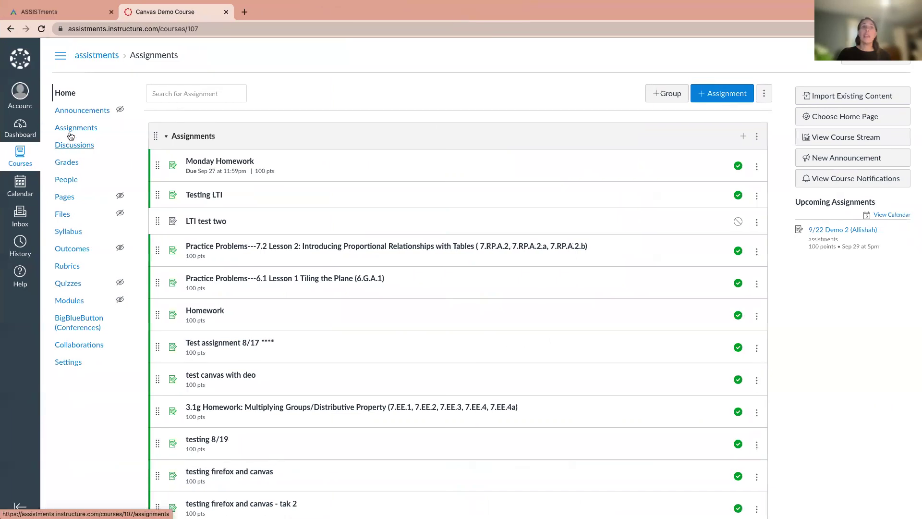
left_click(72, 129)
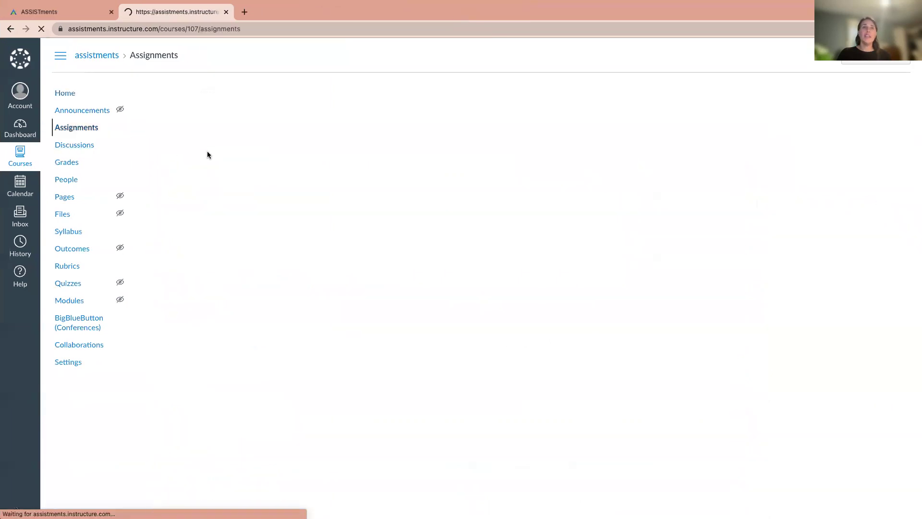
left_click(207, 162)
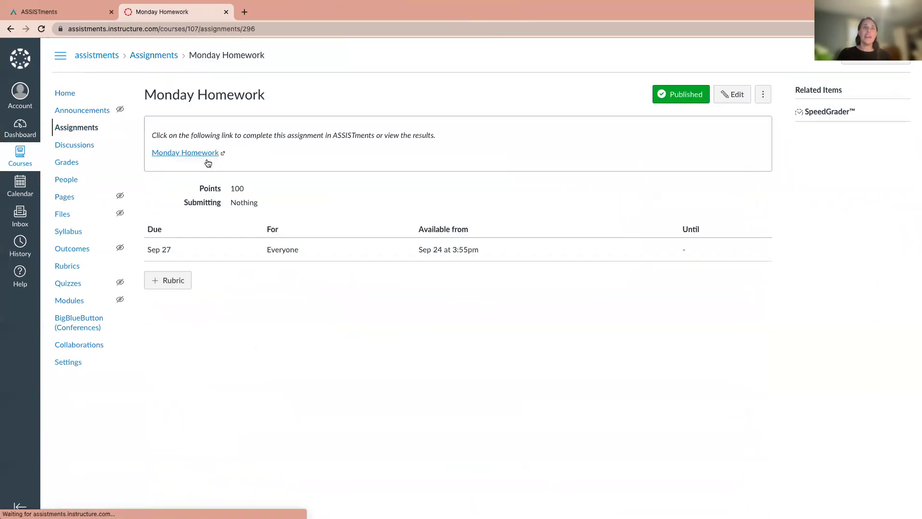
left_click(181, 155)
left_click(447, 225)
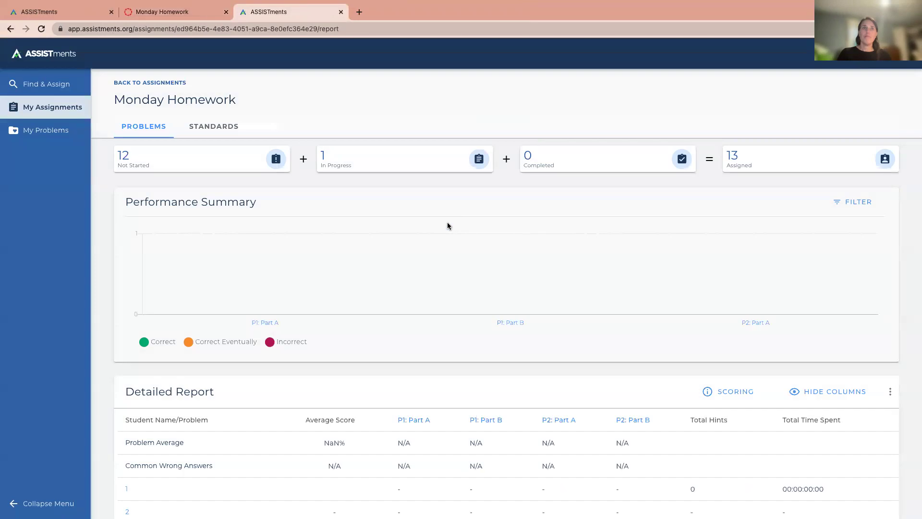
left_click(341, 11)
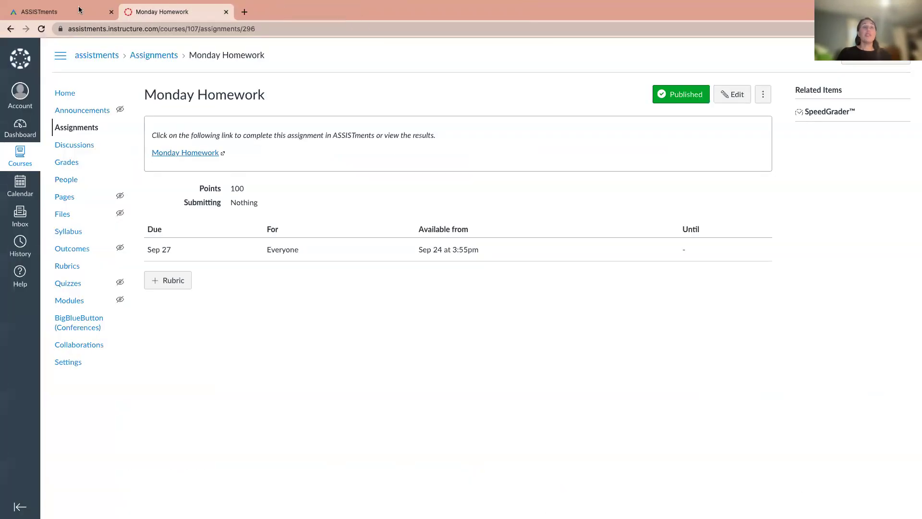
left_click(72, 8)
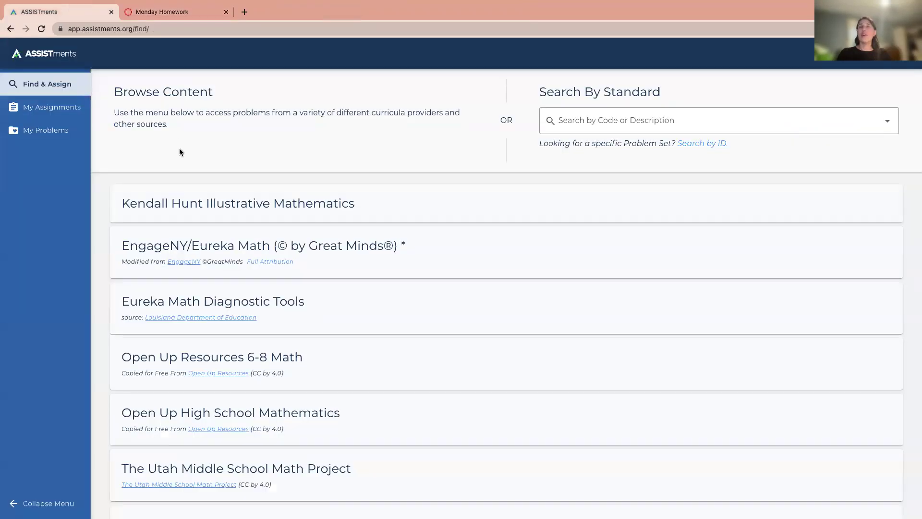
Step: Show Your Class's My Assignments list and scroll through entries like Just One and July 12 Homework
key("super+grave")
left_click(199, 17)
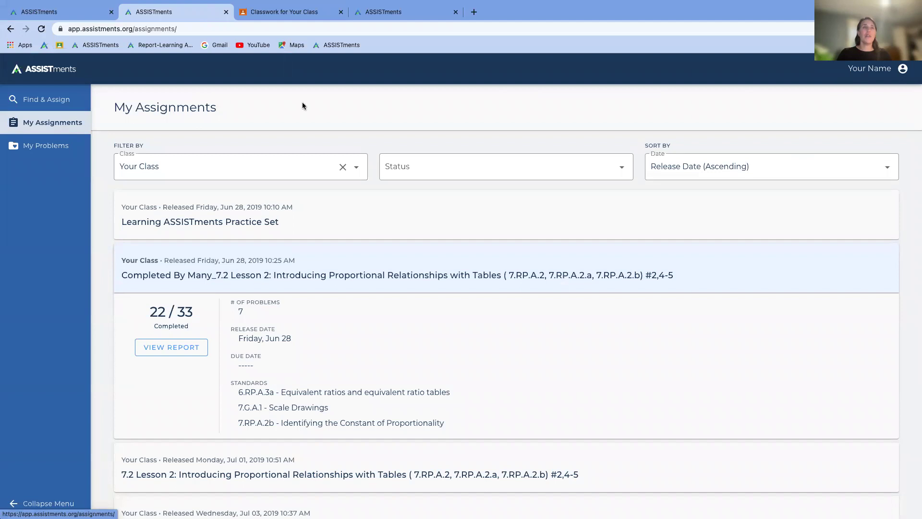
scroll(326, 147, "down", 10)
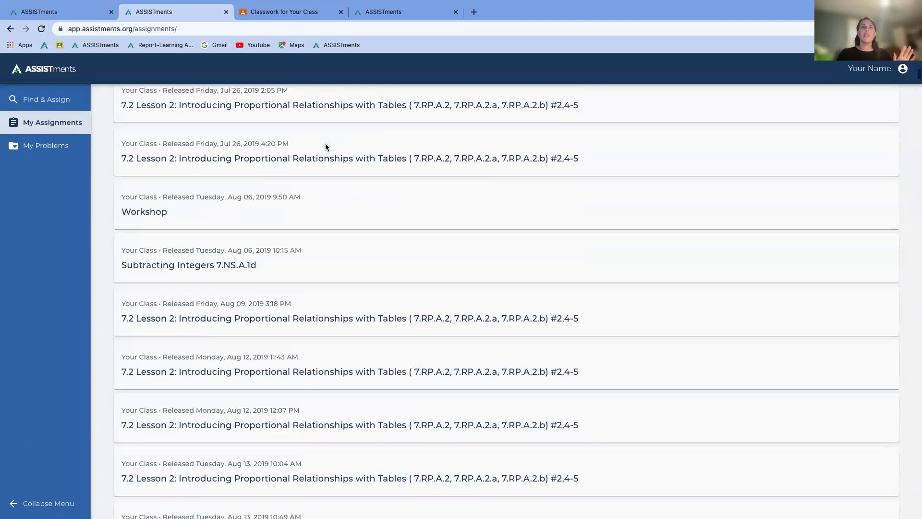
scroll(326, 147, "down", 10)
scroll(325, 147, "up", 20)
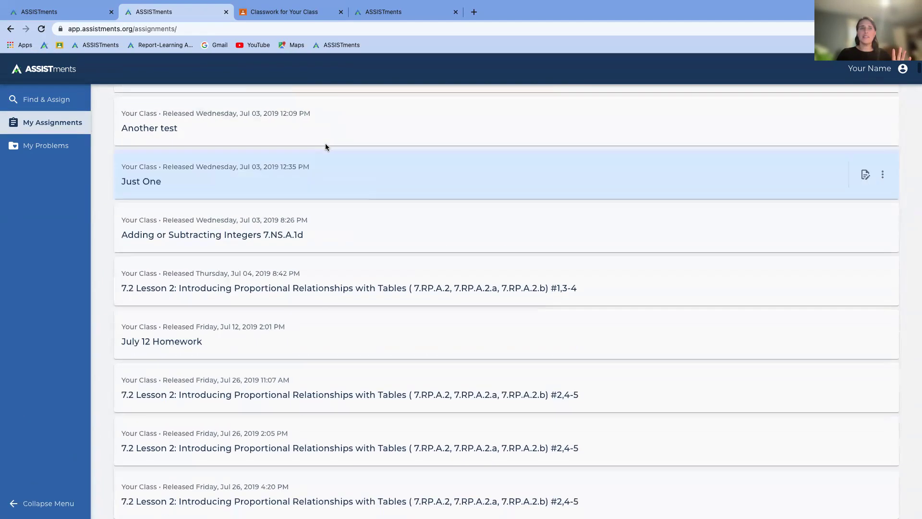
scroll(325, 147, "up", 10)
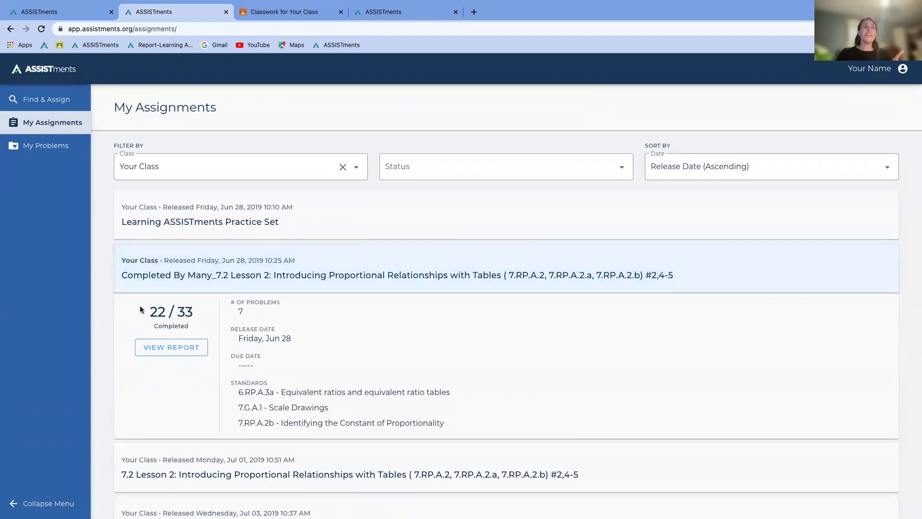
Step: Open the Completed By Many_7.2 Lesson 2 report and check its Not Started, In Progress and Completed student lists
left_click(163, 348)
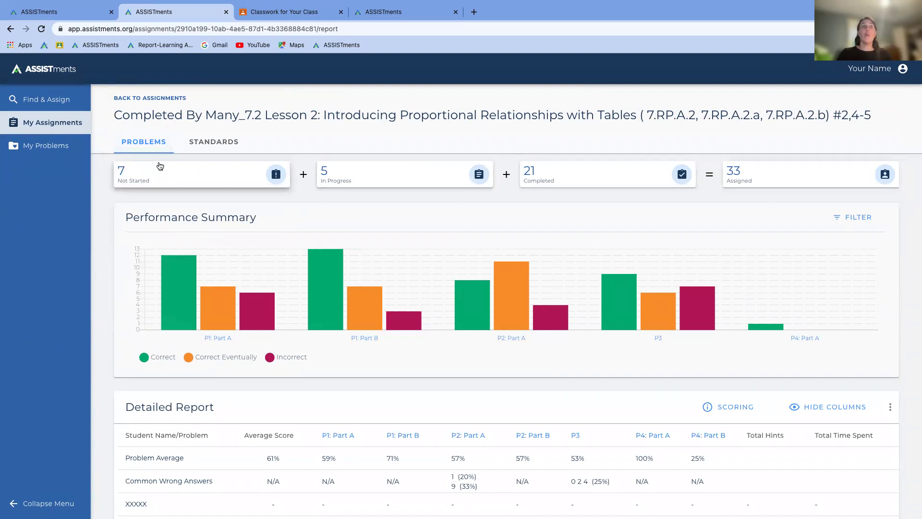
left_click(181, 180)
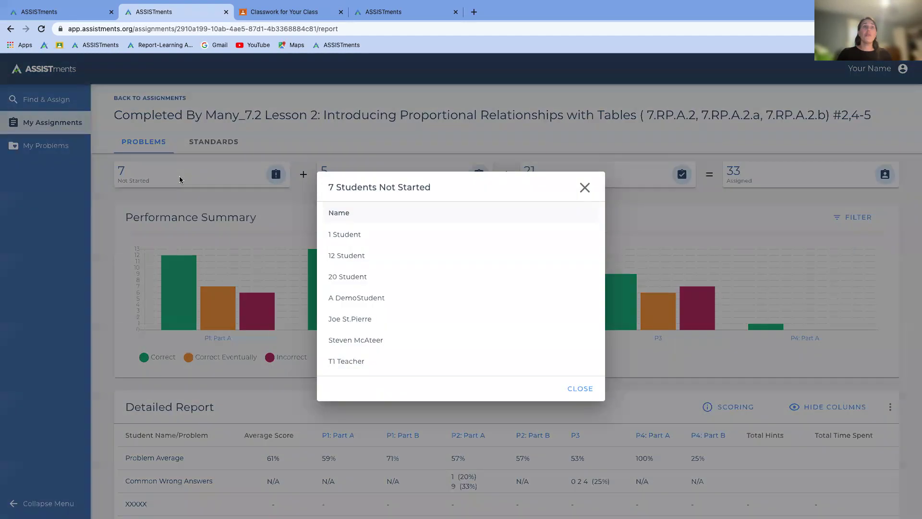
left_click(583, 187)
left_click(475, 178)
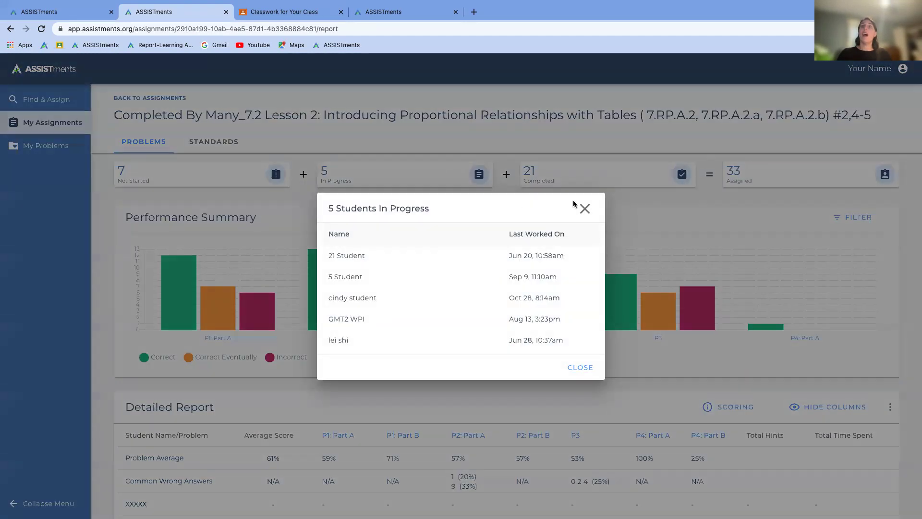
left_click(584, 208)
left_click(606, 184)
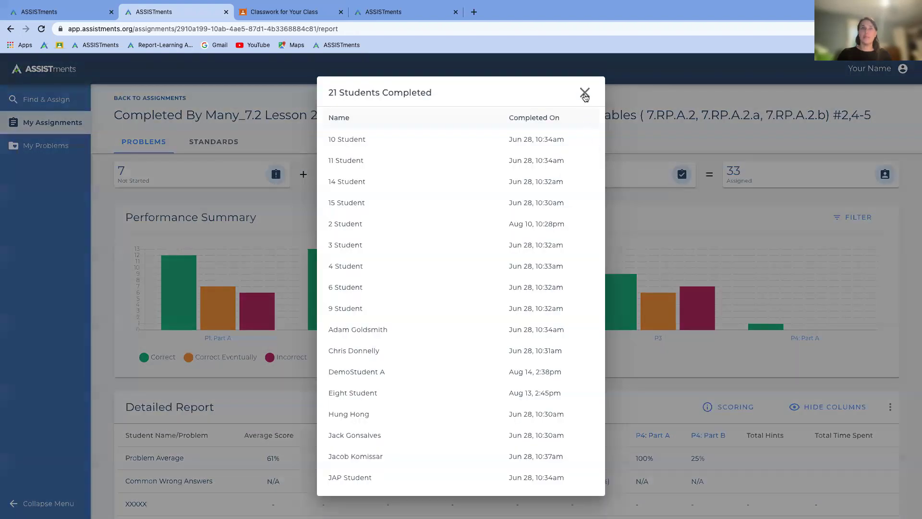
left_click(584, 93)
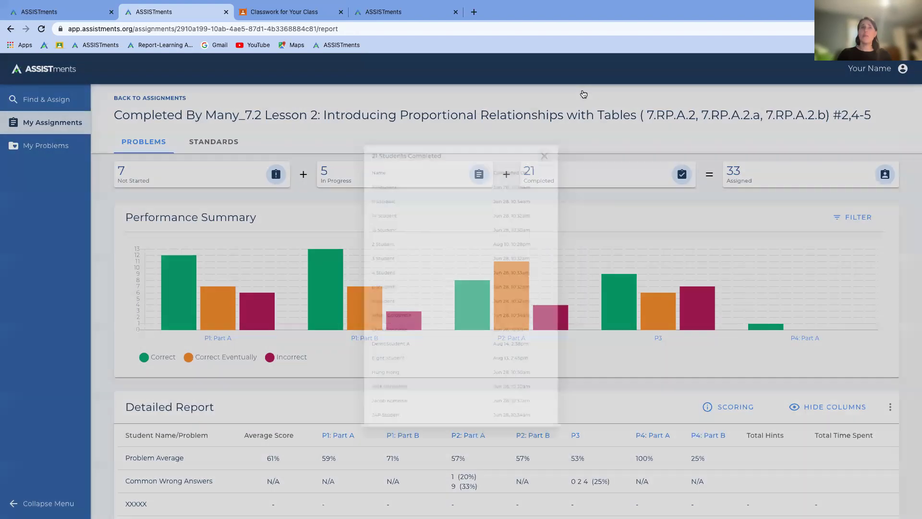
Step: Scroll to the Detailed Report with problem averages of 59% P1 Part A, 71% P1 Part B and 53% P3
scroll(269, 298, "down", 1)
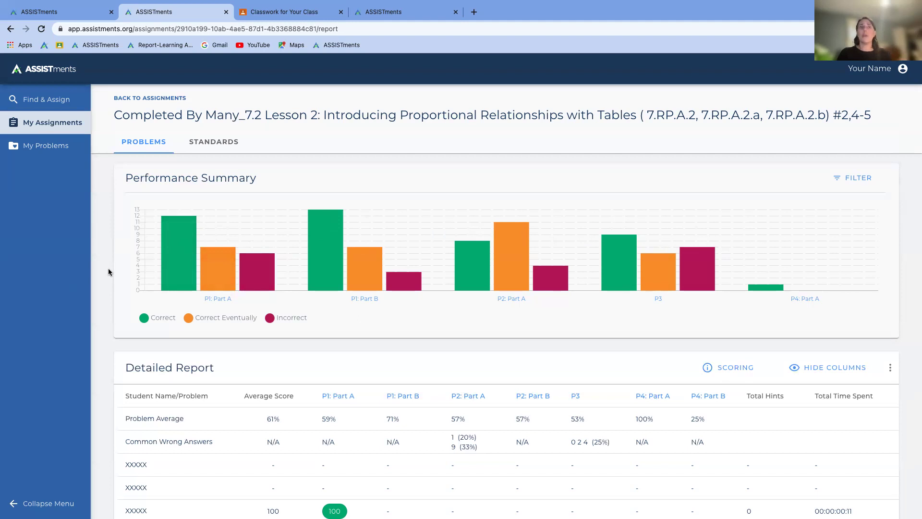
scroll(109, 272, "down", 4)
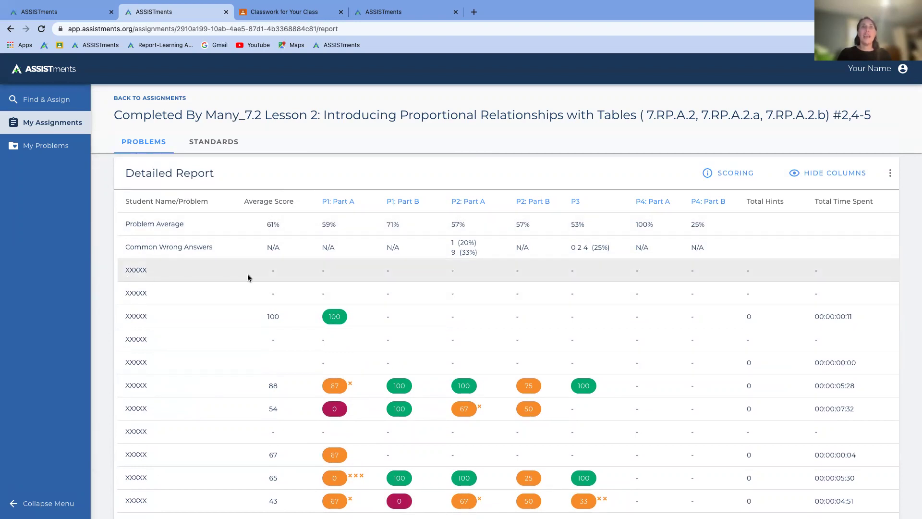
left_click(848, 176)
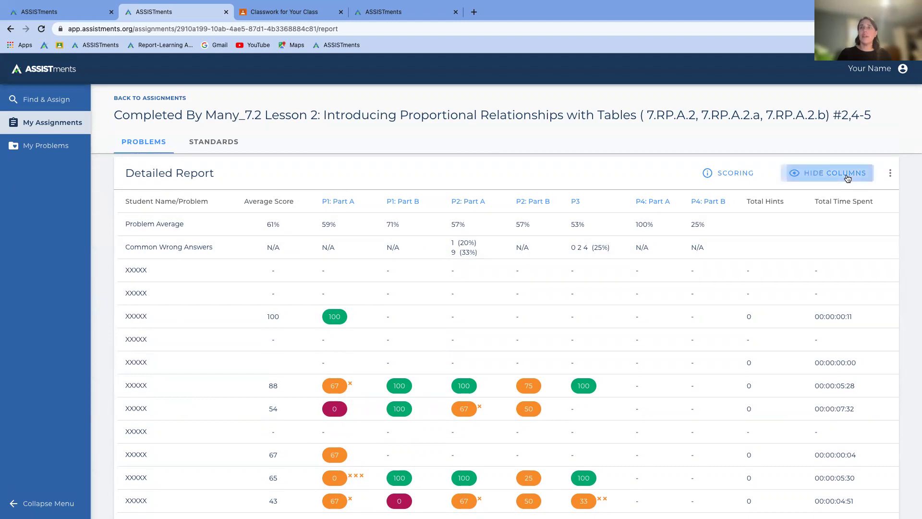
left_click(783, 183)
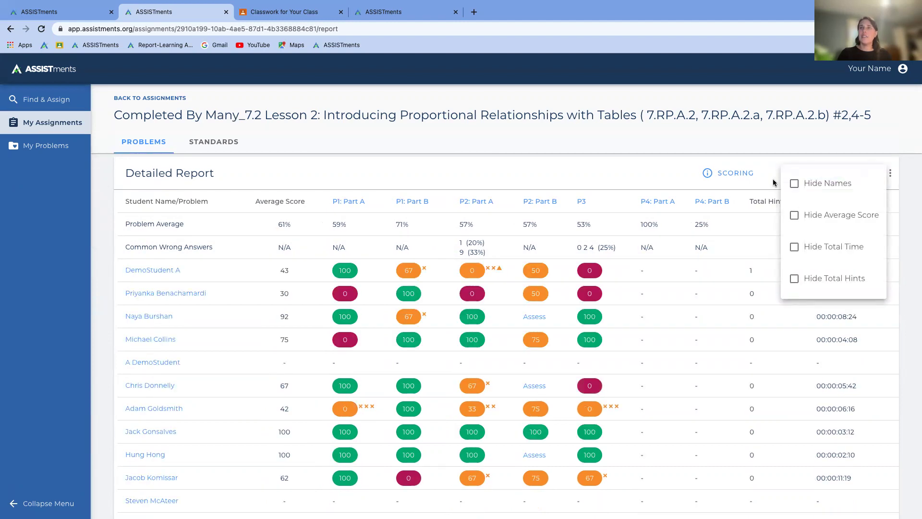
scroll(407, 347, "down", 3)
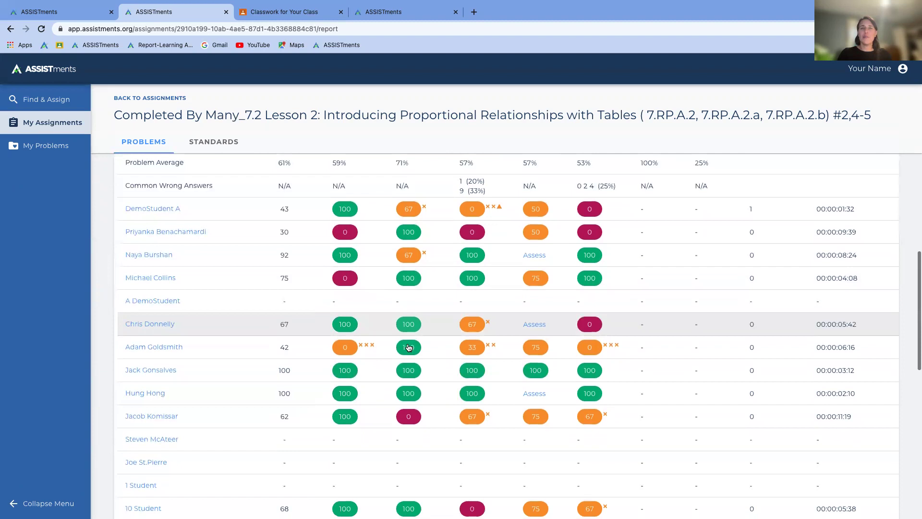
scroll(408, 347, "up", 3)
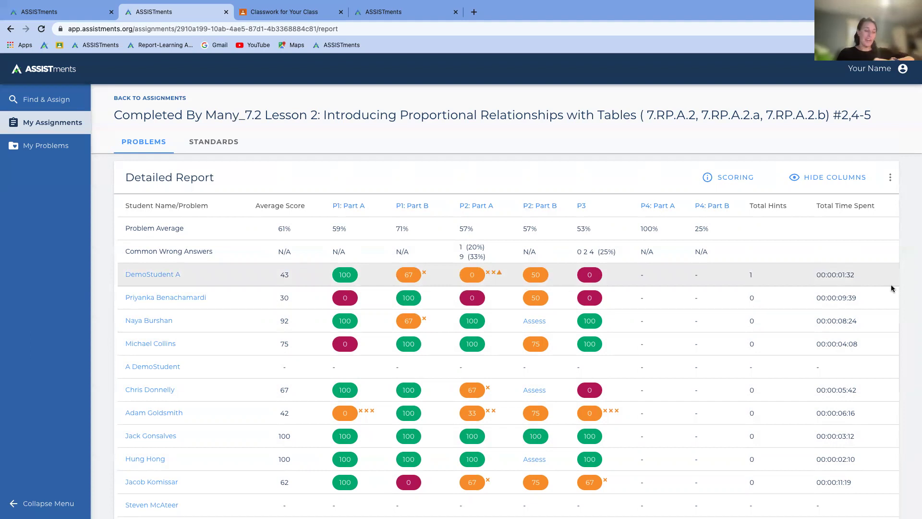
triple_click(832, 275)
left_click(873, 281)
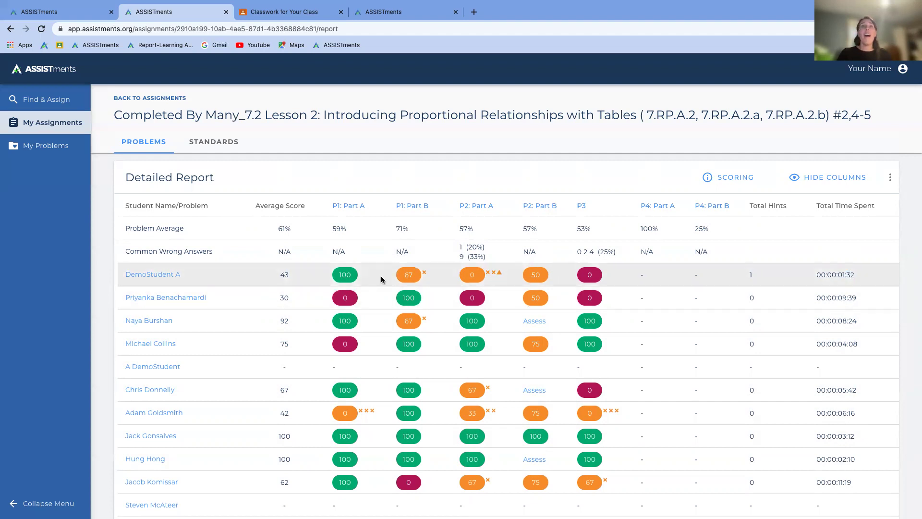
left_click(347, 205)
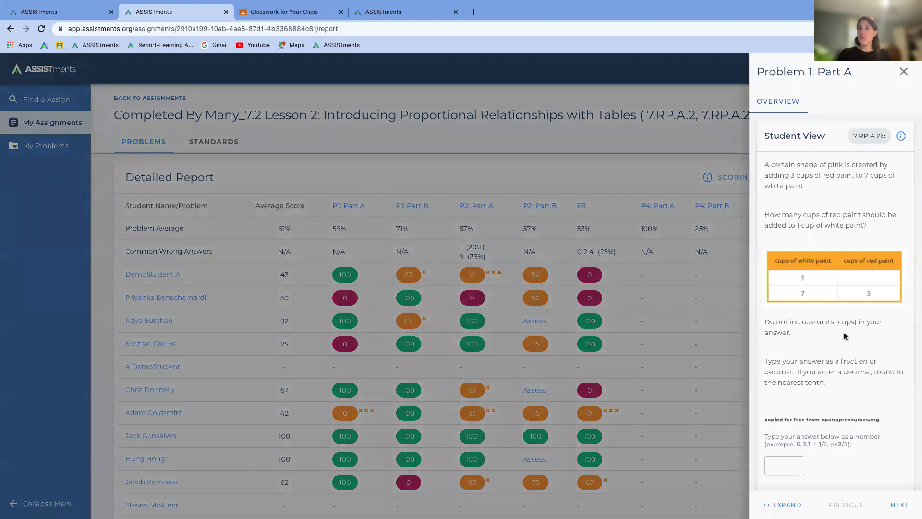
left_click(899, 504)
left_click(899, 504)
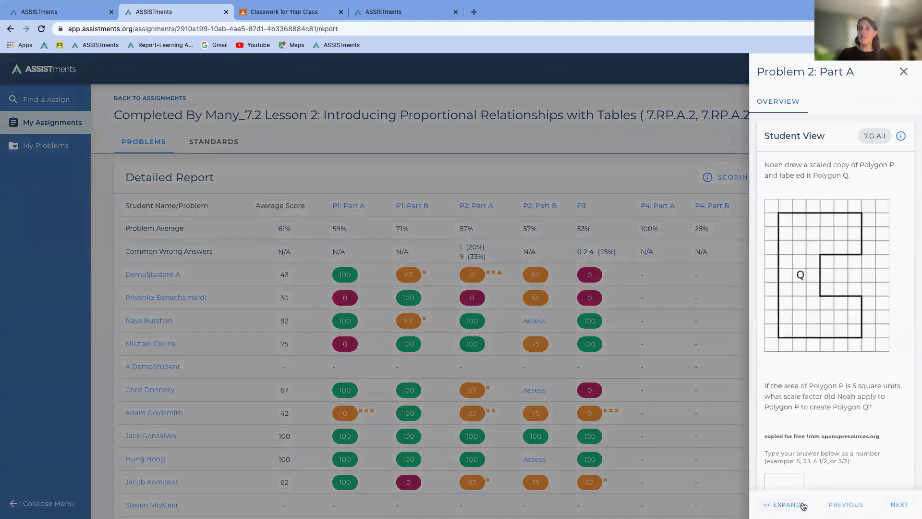
left_click(801, 504)
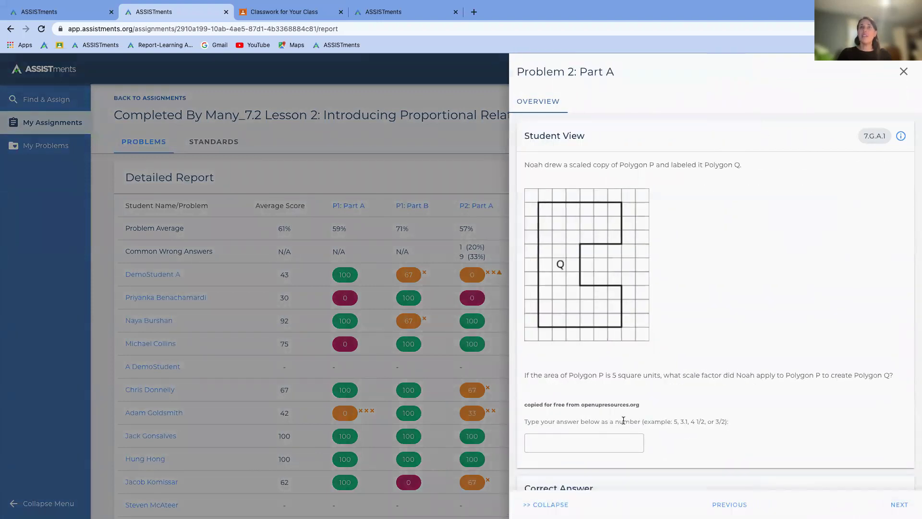
scroll(623, 421, "down", 4)
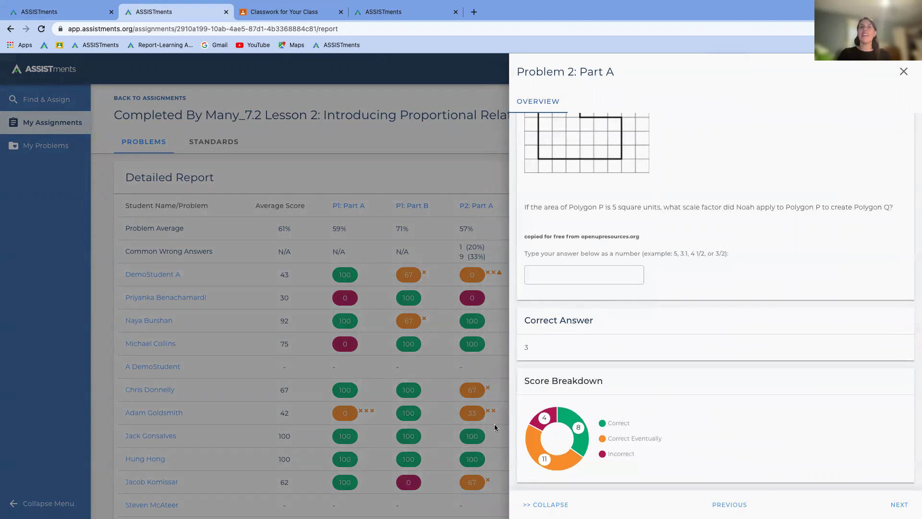
left_click(903, 71)
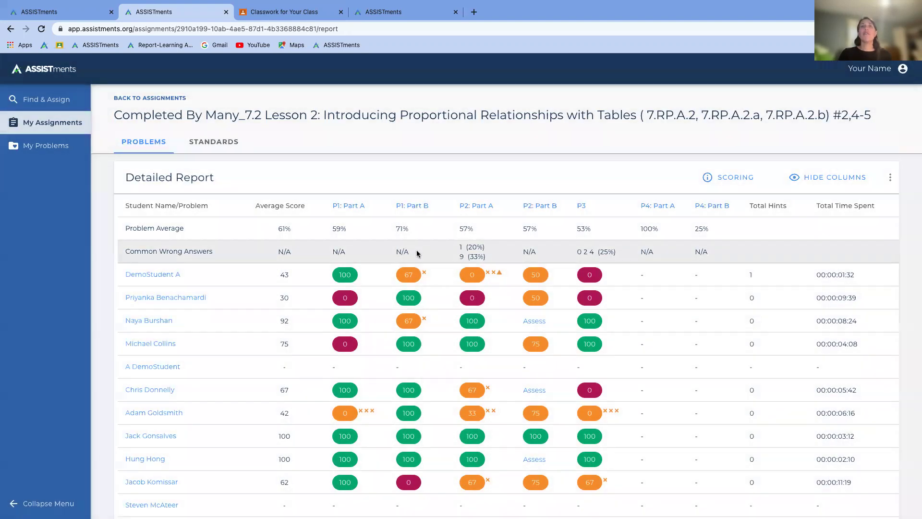
scroll(417, 254, "down", 1)
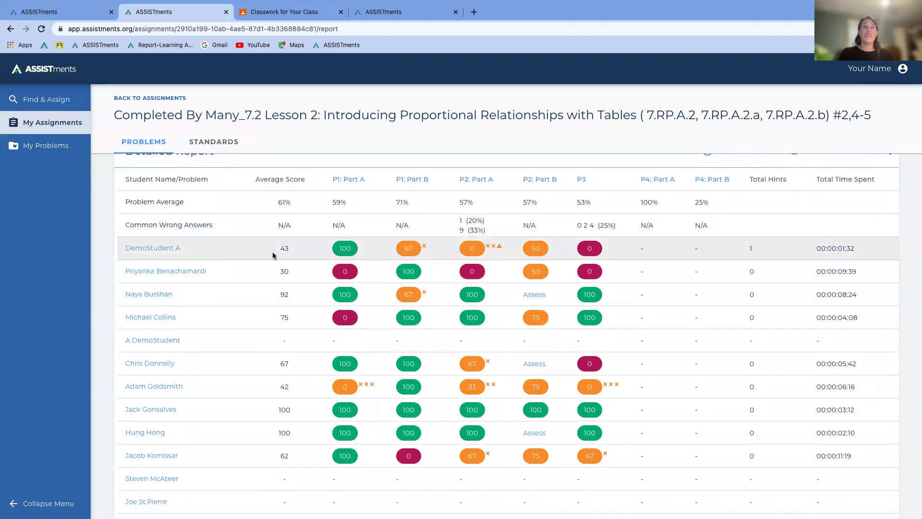
left_click(149, 249)
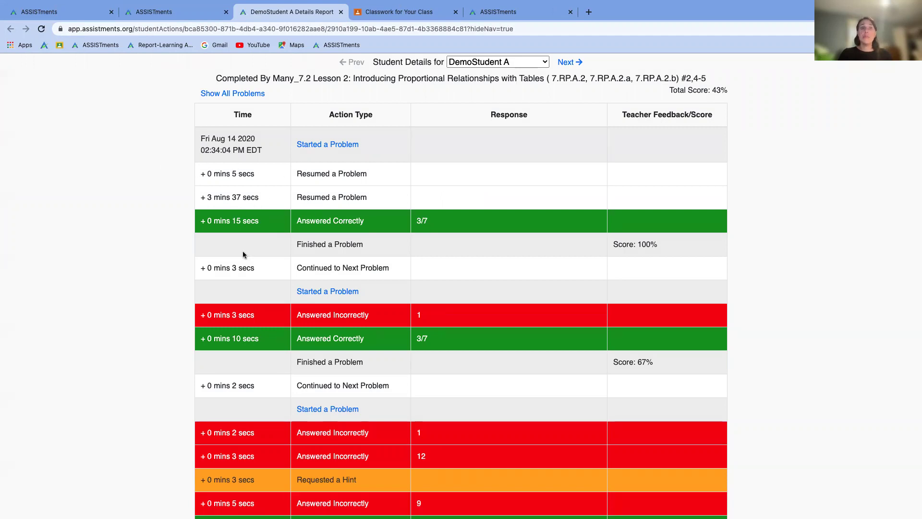
scroll(243, 254, "down", 3)
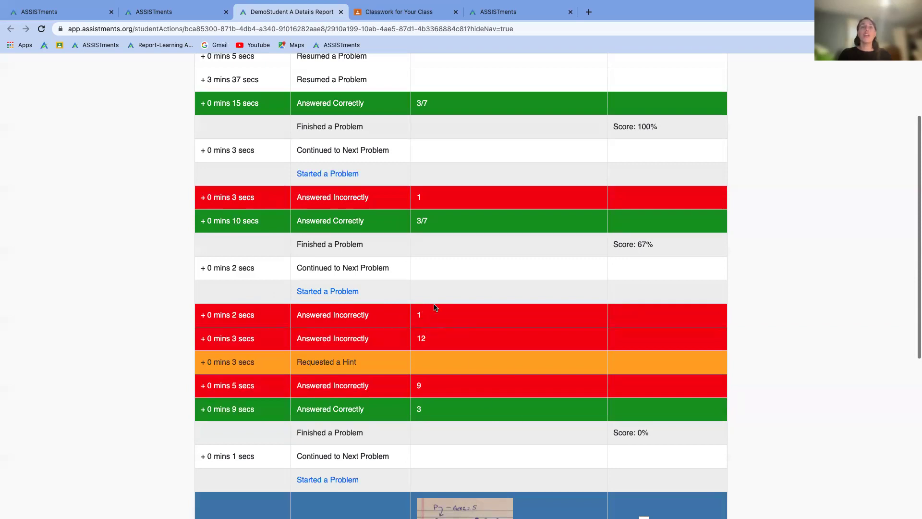
scroll(447, 341, "down", 3)
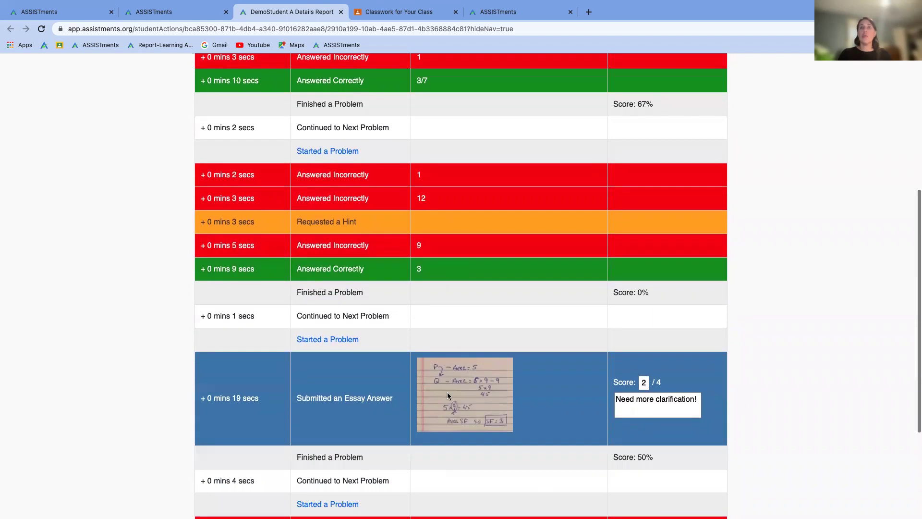
scroll(518, 469, "down", 3)
scroll(518, 469, "up", 9)
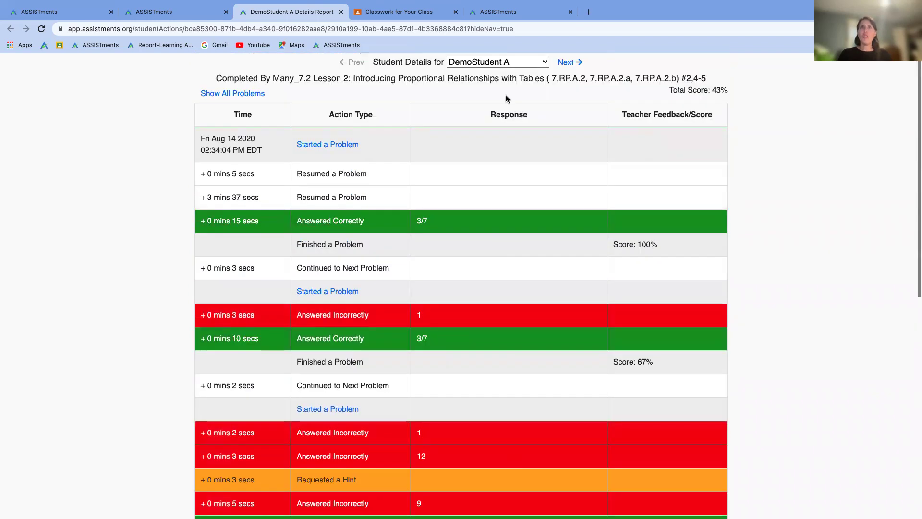
left_click(569, 66)
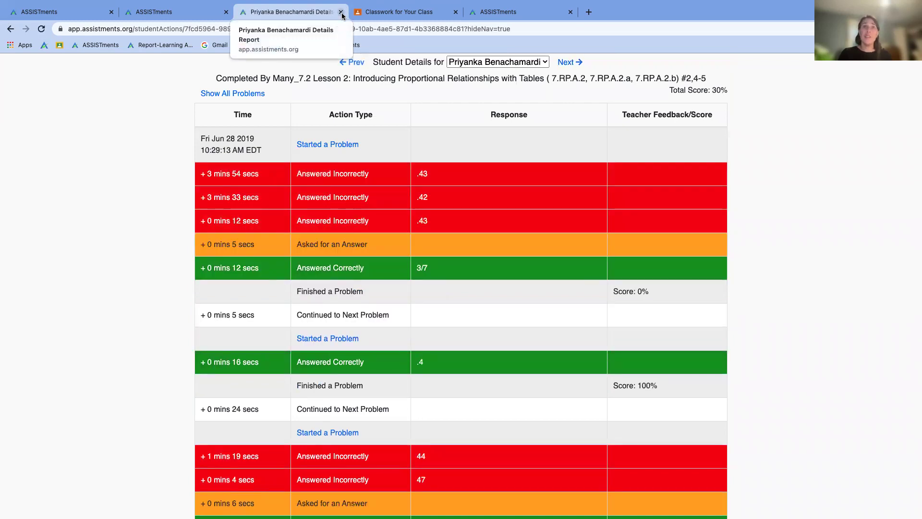
Step: Close the student details and scroll the report to the Common Wrong Answers row
left_click(341, 12)
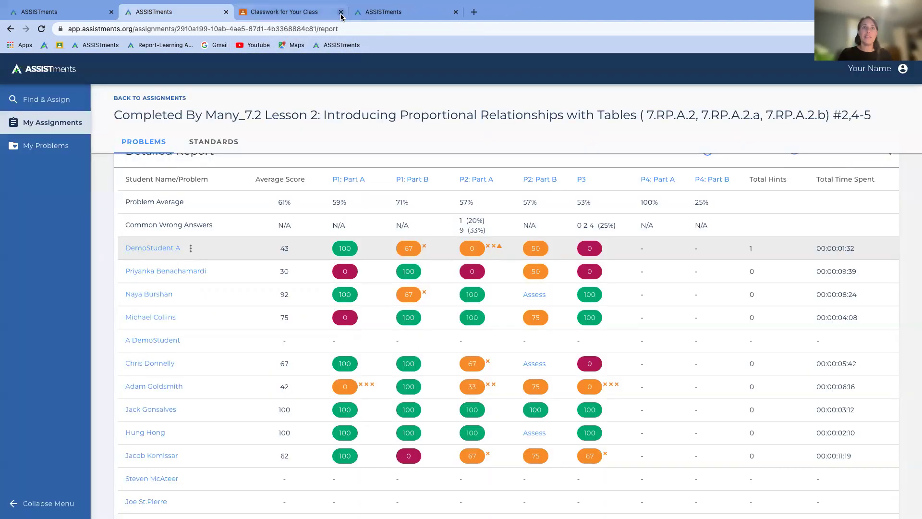
scroll(302, 285, "up", 5)
scroll(303, 284, "down", 3)
scroll(303, 284, "down", 2)
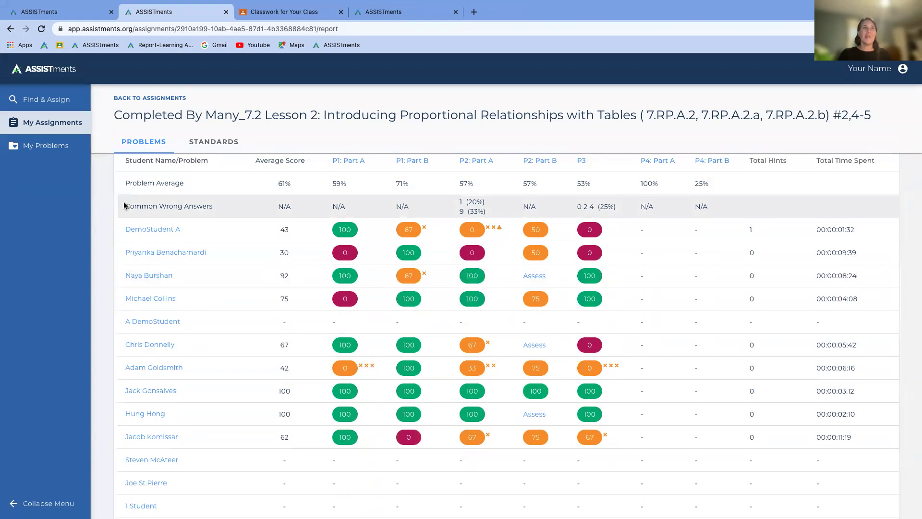
Step: Highlight the Common Wrong Answers row and P2: Part A's 20% answer, then return to the slides
left_click_drag(123, 207, 714, 214)
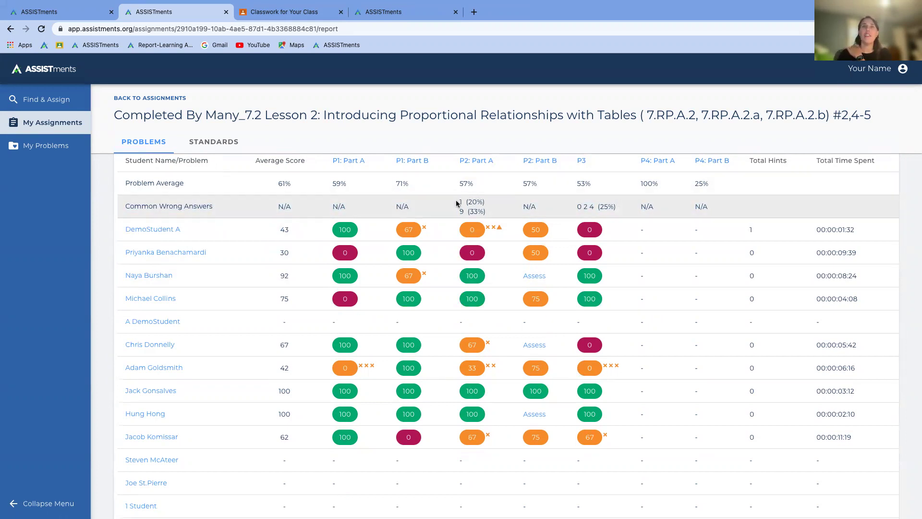
left_click_drag(464, 204, 483, 201)
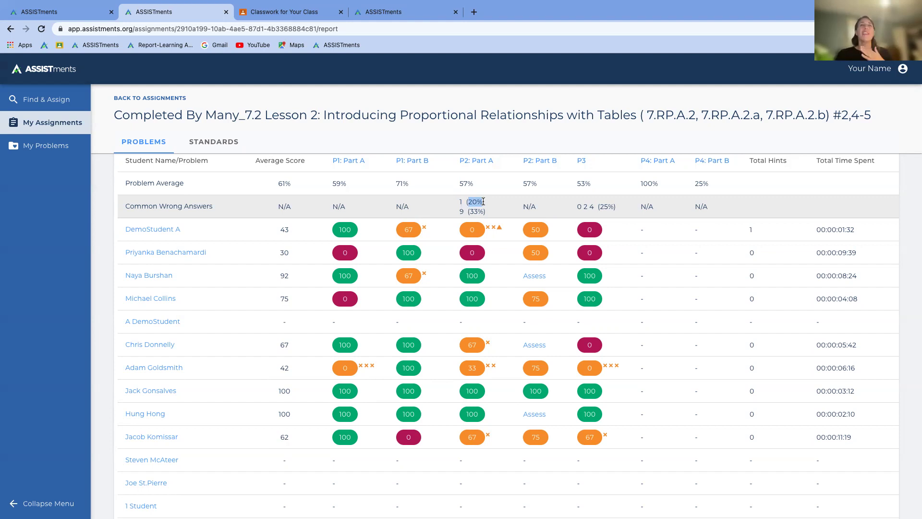
left_click(457, 202)
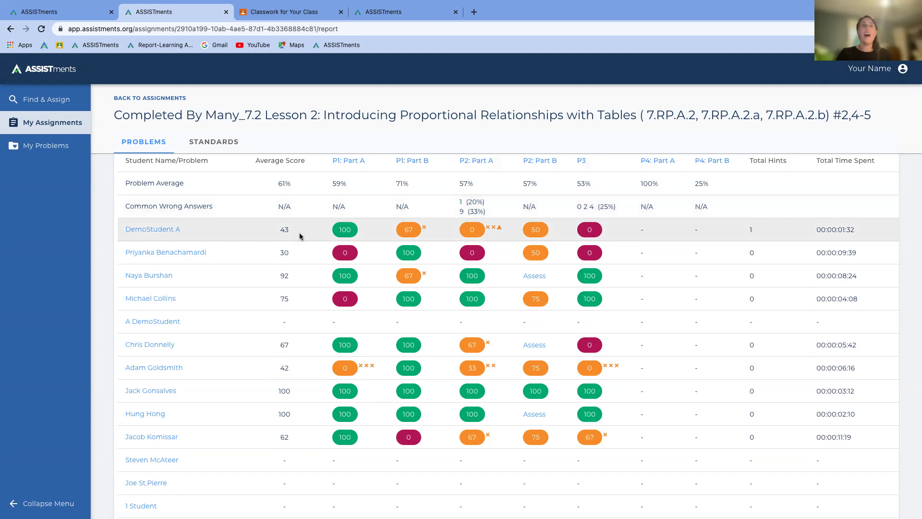
key("ctrl+Left")
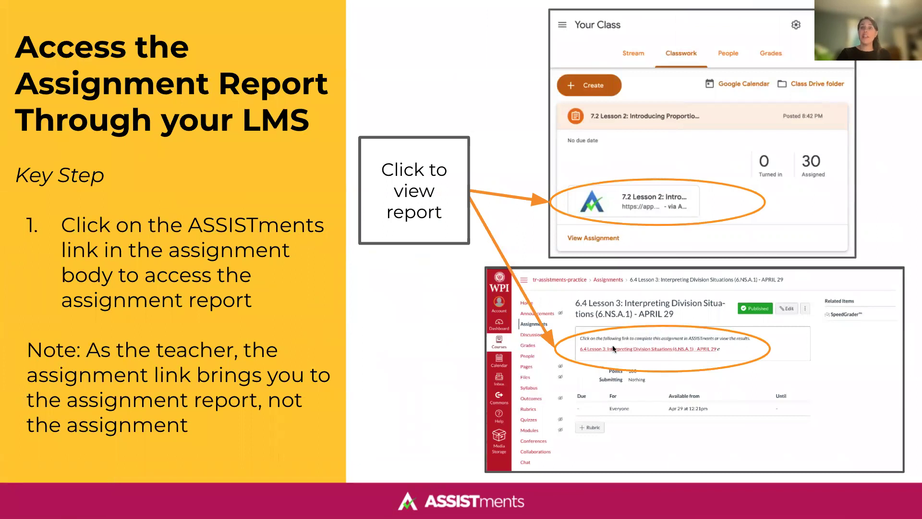
Step: Advance past 'Access the Assignment Report Through ASSISTments' to The Assignment Report slide
key("Right")
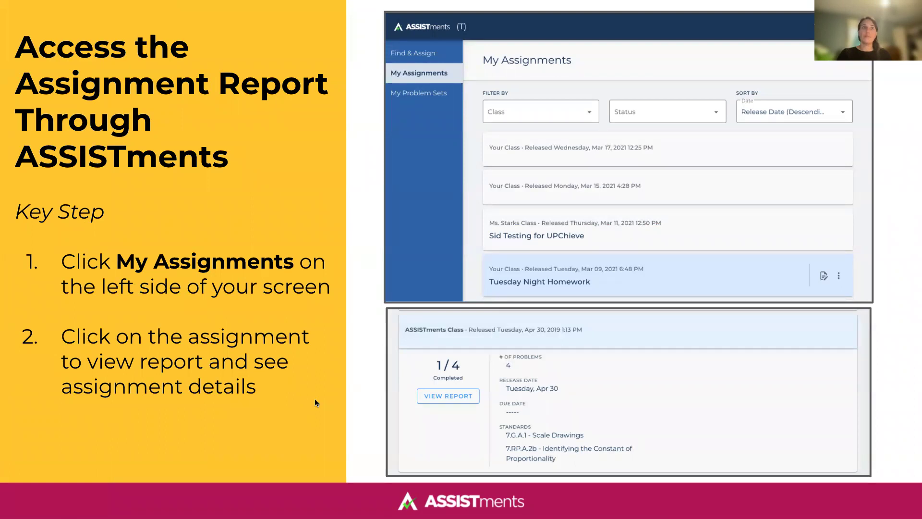
key("Right")
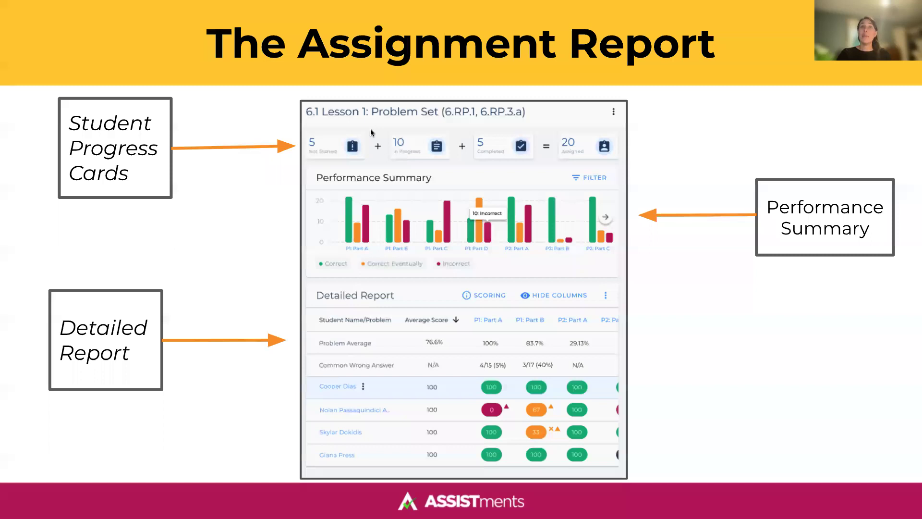